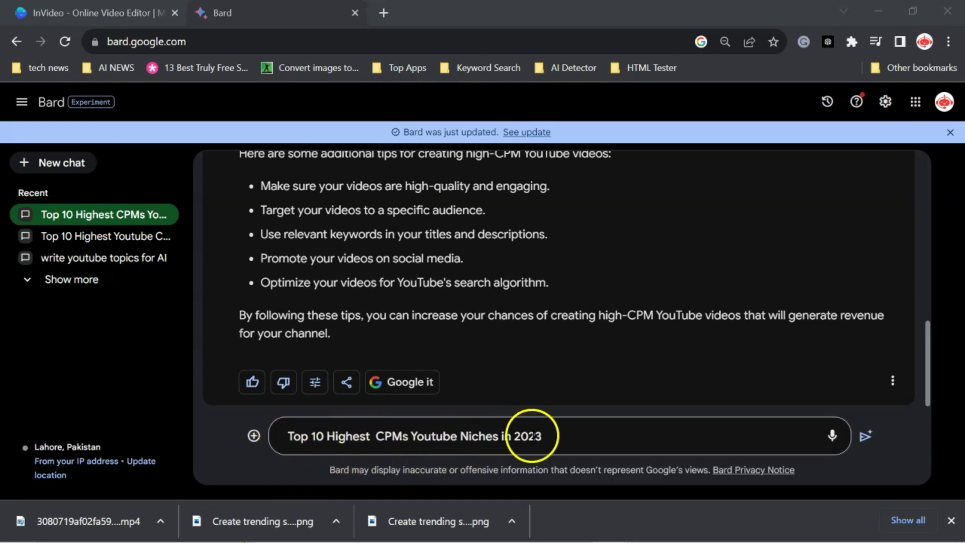
Send Bard the 'Top 10 Highest CPMs Youtube Niches in 2023' prompt and highlight Digital marketing in the answer
{"action": "left_click", "coordinate": [867, 438]}
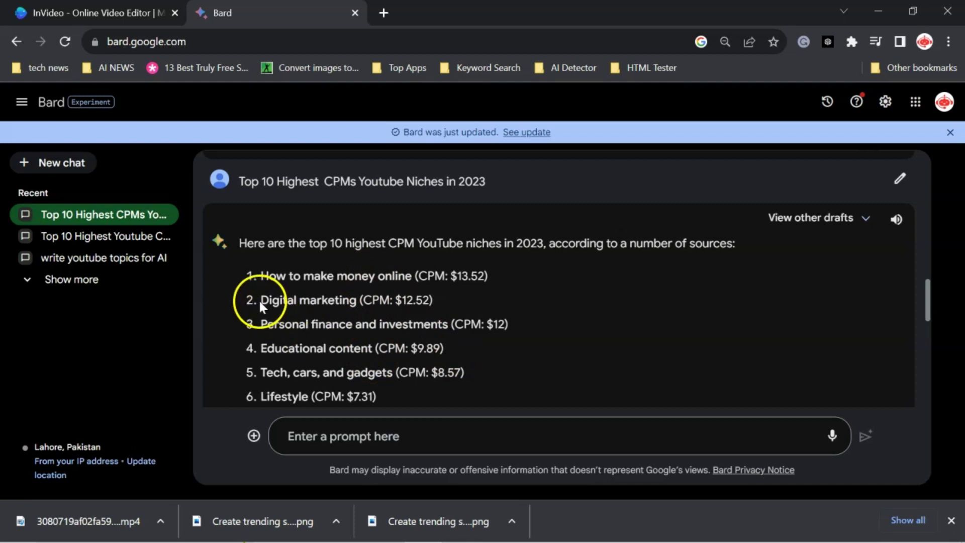
{"action": "left_click_drag", "start_coordinate": [261, 300], "coordinate": [317, 301]}
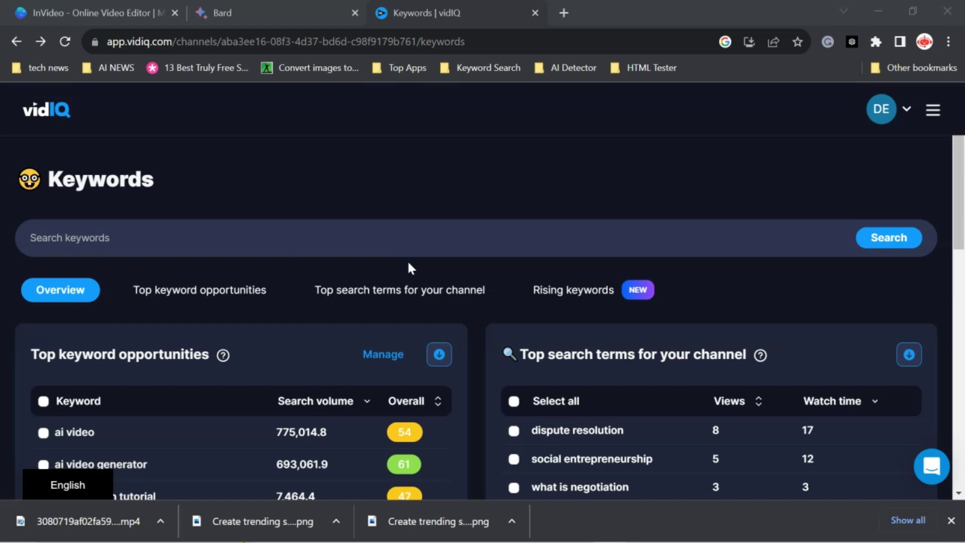
Search vidIQ Keywords for 'Digital marketing' and sort its related keywords by search volume
{"action": "left_click", "coordinate": [933, 111]}
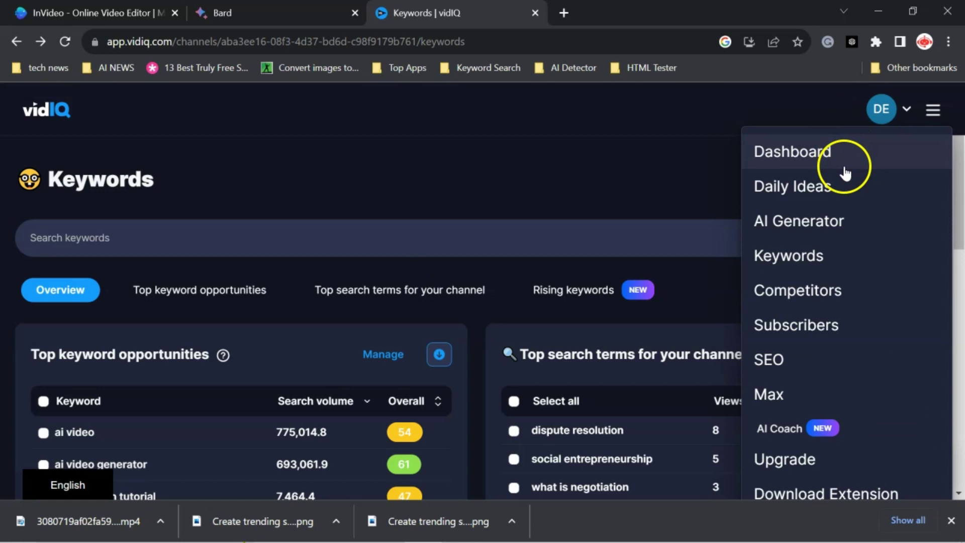
{"action": "left_click", "coordinate": [808, 261]}
{"action": "left_click", "coordinate": [22, 237]}
{"action": "type", "text": "Digital marketing"}
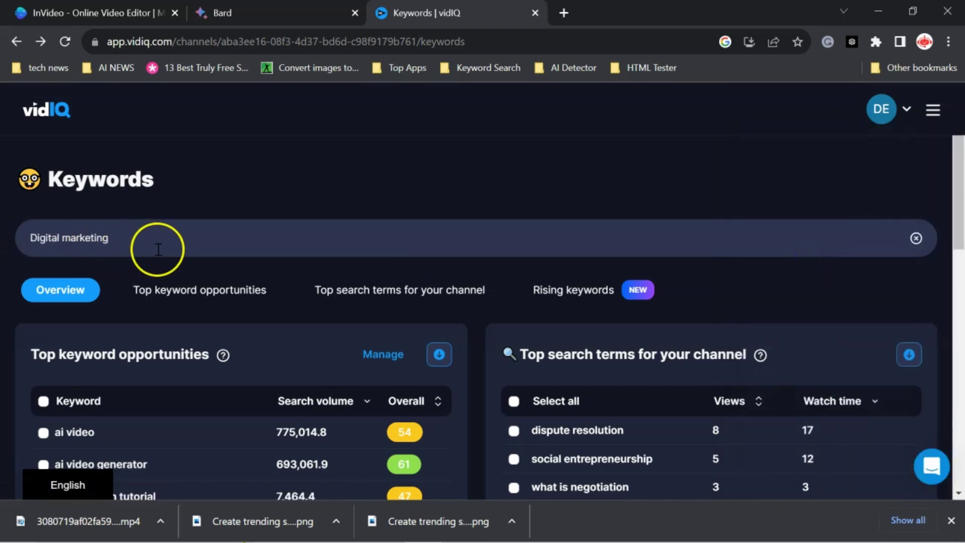
{"action": "left_click", "coordinate": [194, 250]}
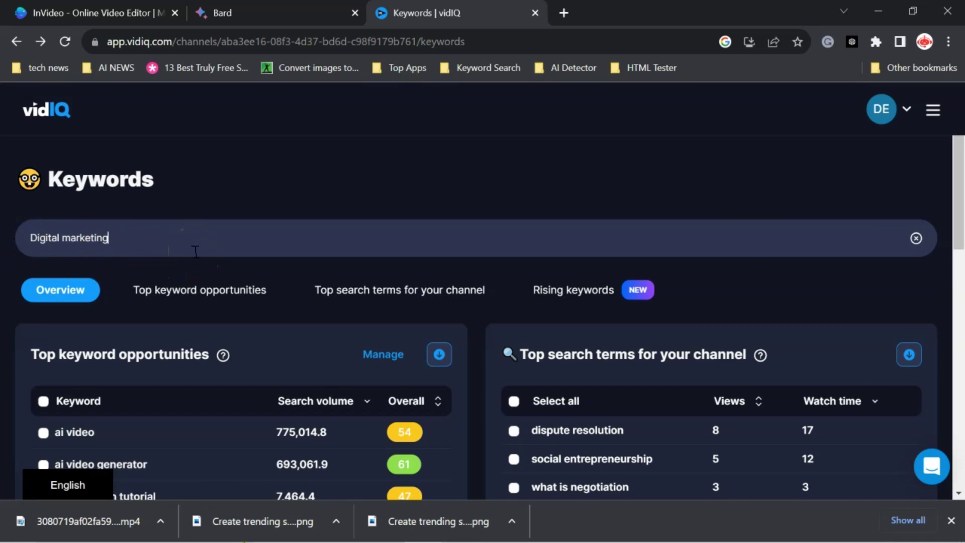
{"action": "key", "text": "Return"}
{"action": "scroll", "coordinate": [324, 272], "scroll_direction": "down", "scroll_amount": 2}
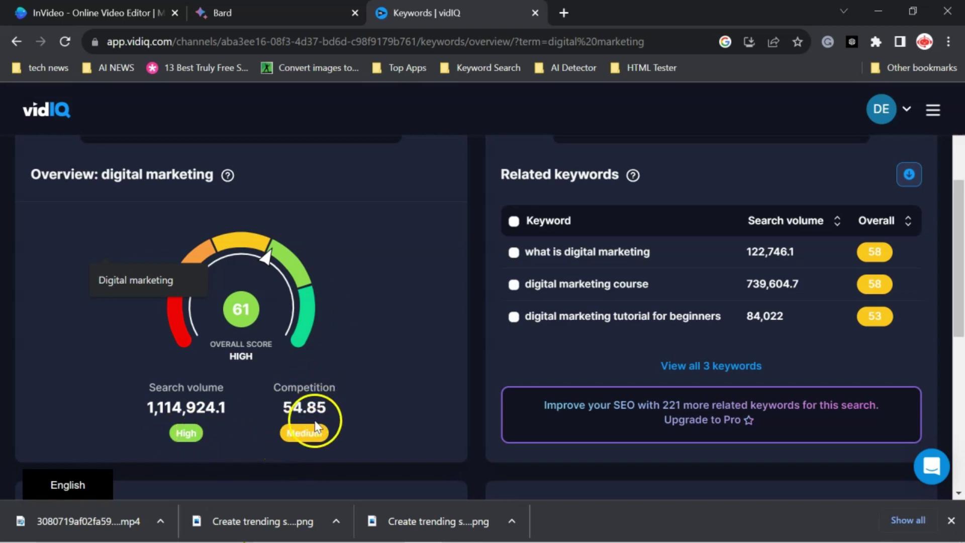
{"action": "scroll", "coordinate": [325, 443], "scroll_direction": "up", "scroll_amount": 3}
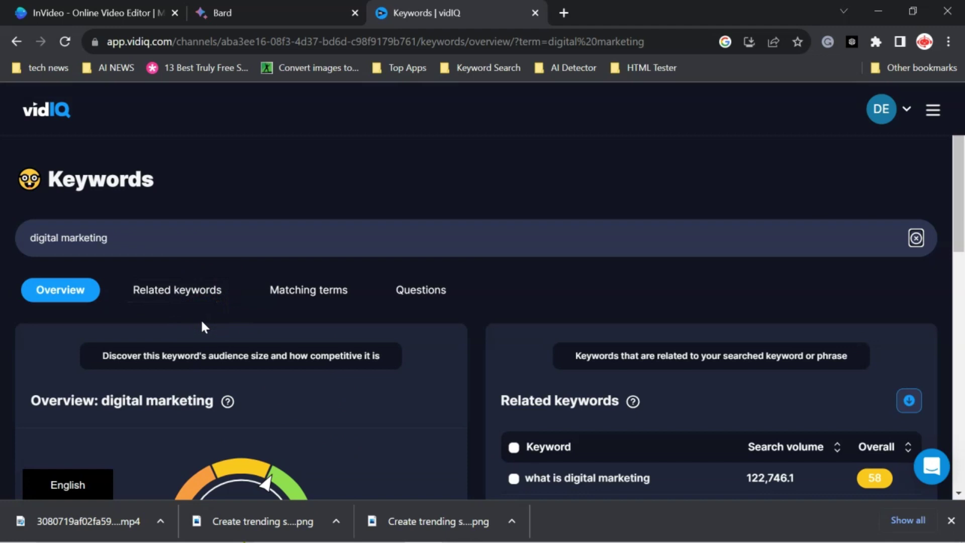
{"action": "left_click", "coordinate": [155, 291]}
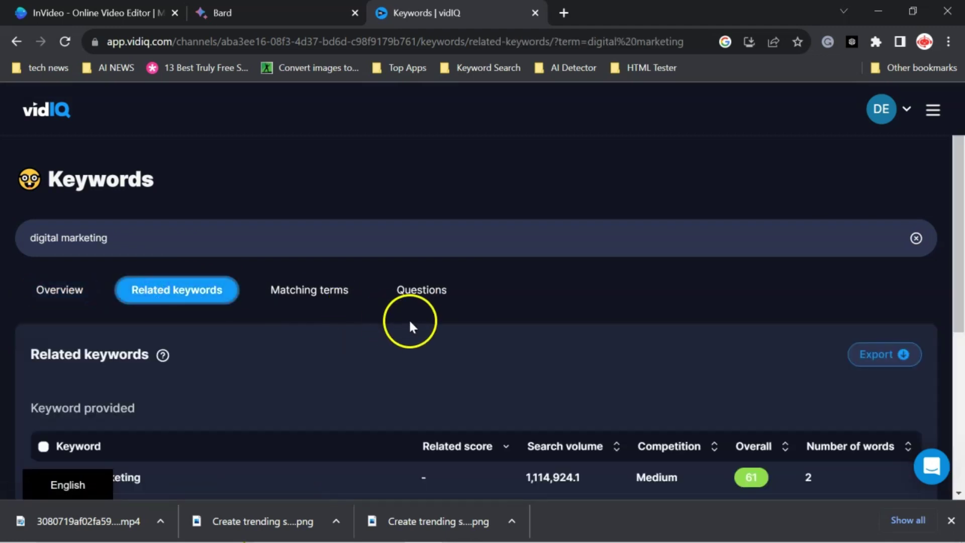
{"action": "scroll", "coordinate": [410, 326], "scroll_direction": "down", "scroll_amount": 3}
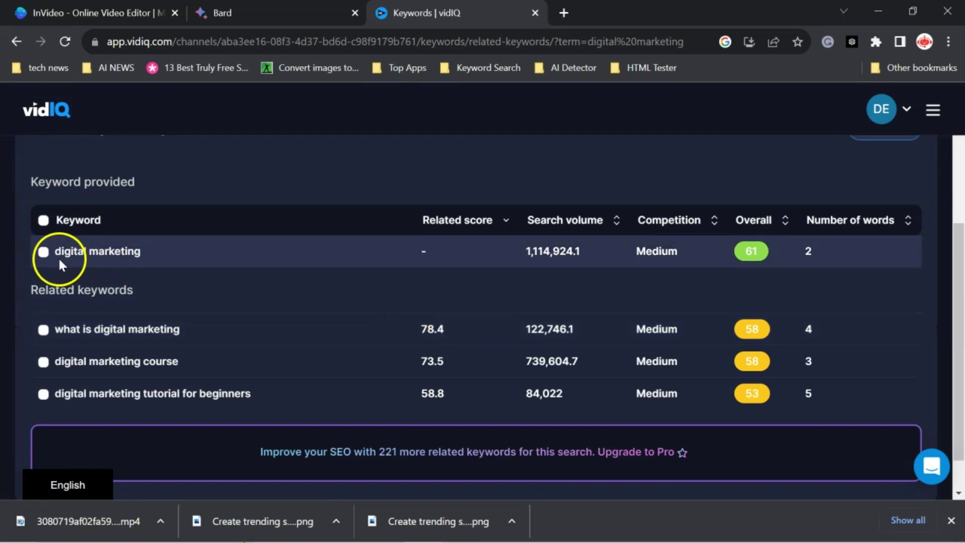
{"action": "left_click", "coordinate": [568, 220]}
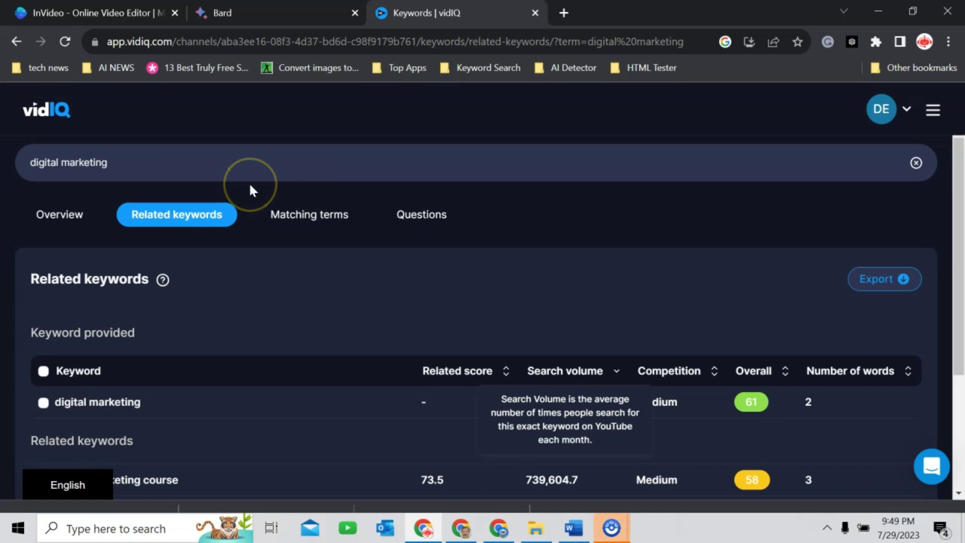
Go to vidIQ's AI Coach chat from the site menu
{"action": "left_click", "coordinate": [129, 167]}
{"action": "left_click_drag", "start_coordinate": [130, 158], "coordinate": [24, 162]}
{"action": "left_click", "coordinate": [933, 113]}
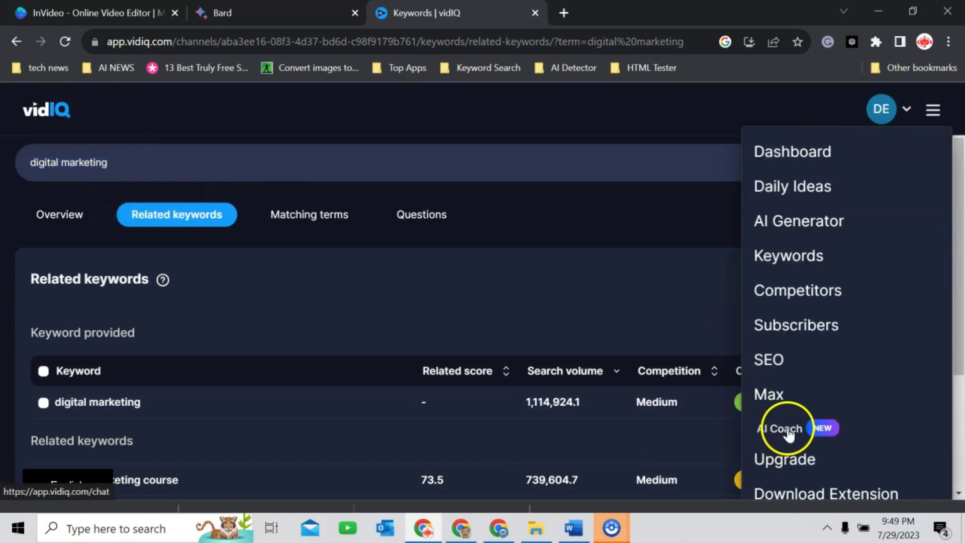
{"action": "left_click", "coordinate": [779, 430]}
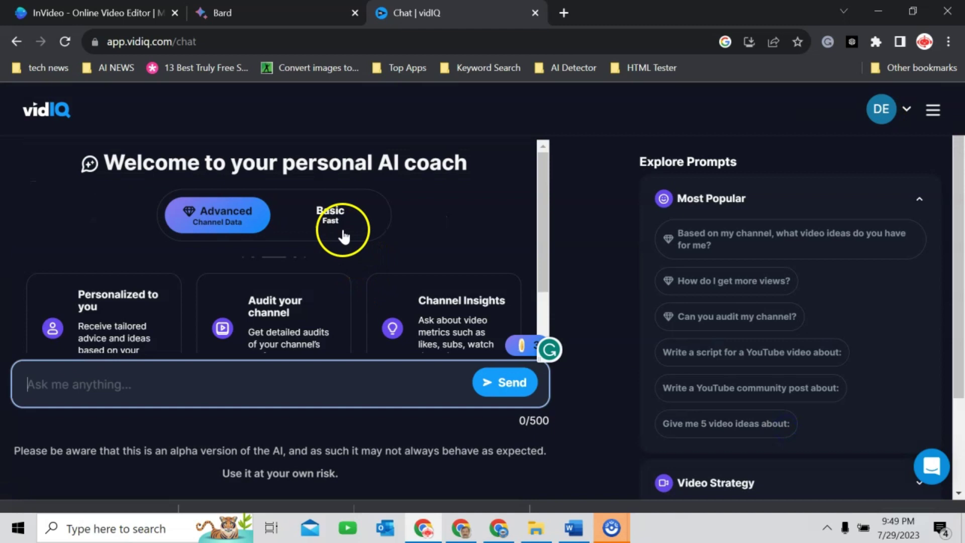
Ask the coach, in Basic mode, to 'Give me 5 video ideas about: digital marketing'
{"action": "left_click", "coordinate": [333, 219]}
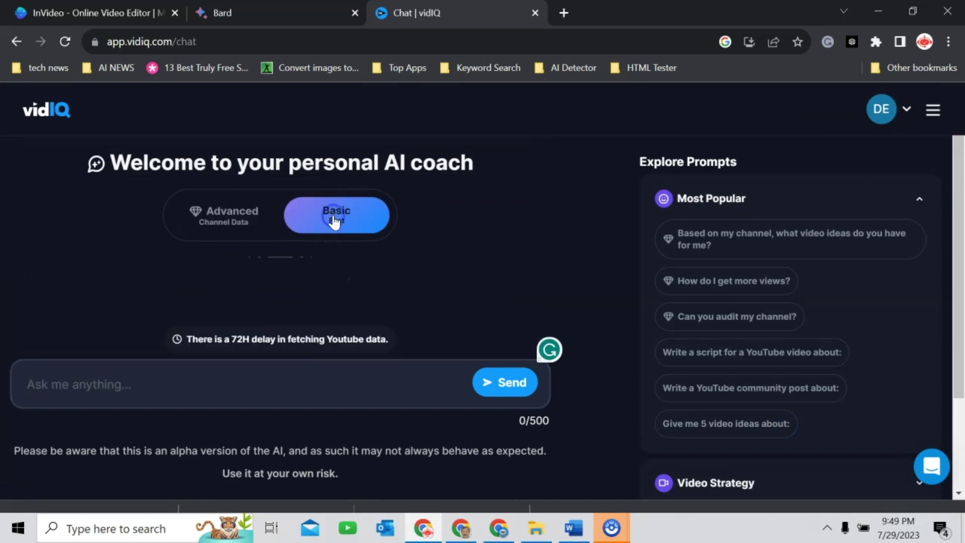
{"action": "key", "text": "ctrl+minus"}
{"action": "left_click", "coordinate": [723, 395]}
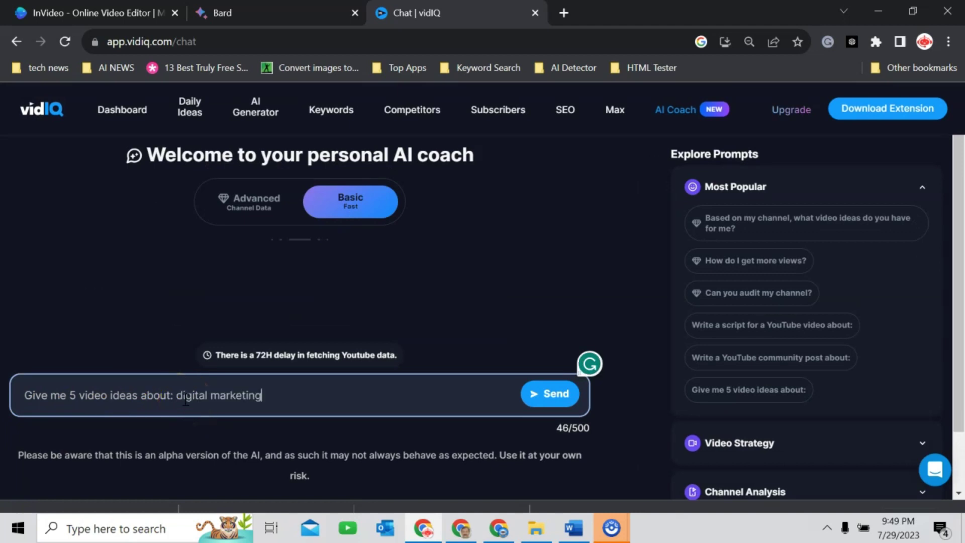
{"action": "left_click", "coordinate": [555, 394]}
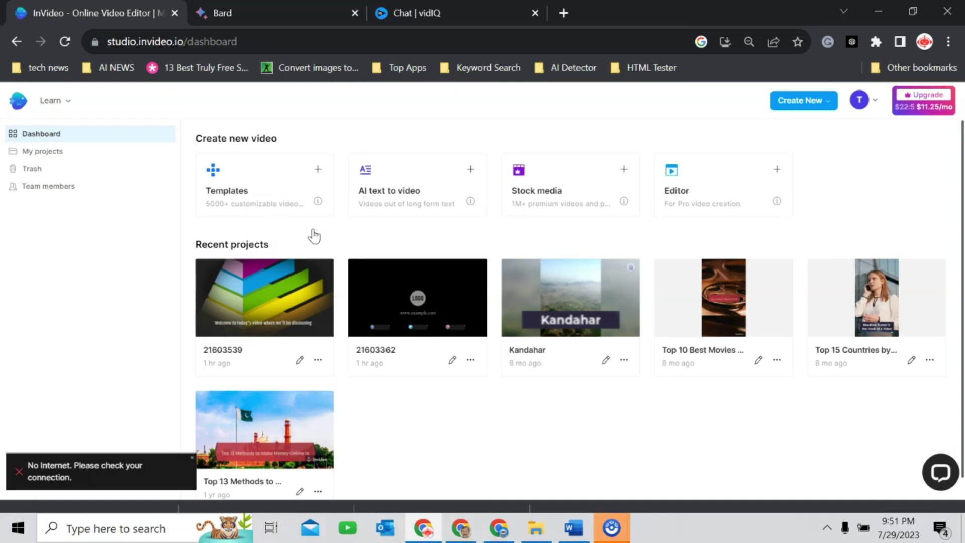
Browse InVideo's suggested video templates and go to the Stock media library
{"action": "left_click", "coordinate": [235, 181]}
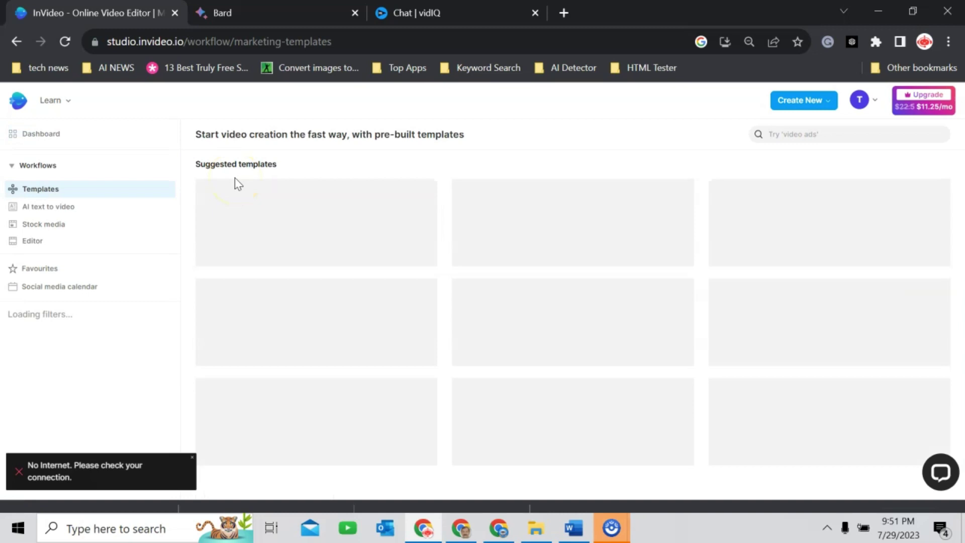
{"action": "left_click", "coordinate": [249, 188]}
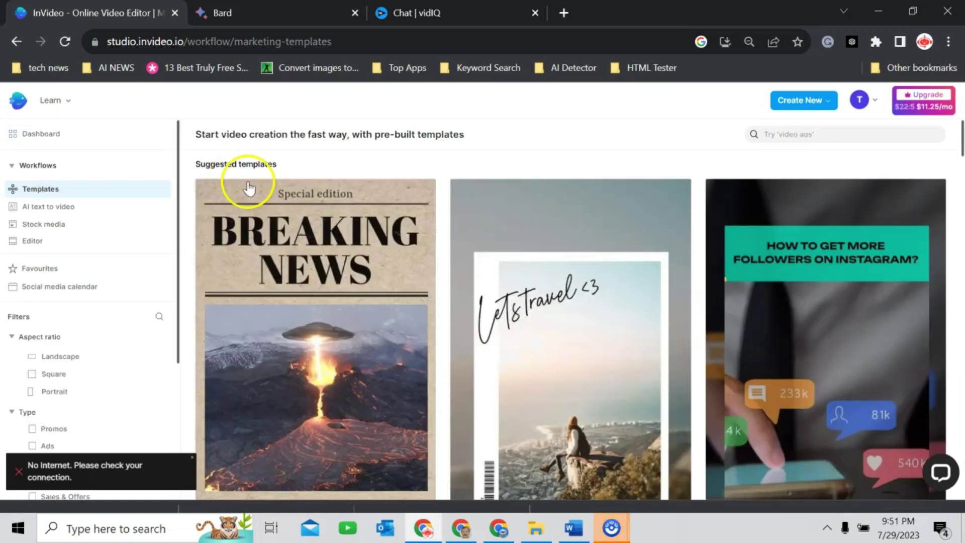
{"action": "mouse_move", "coordinate": [360, 248]}
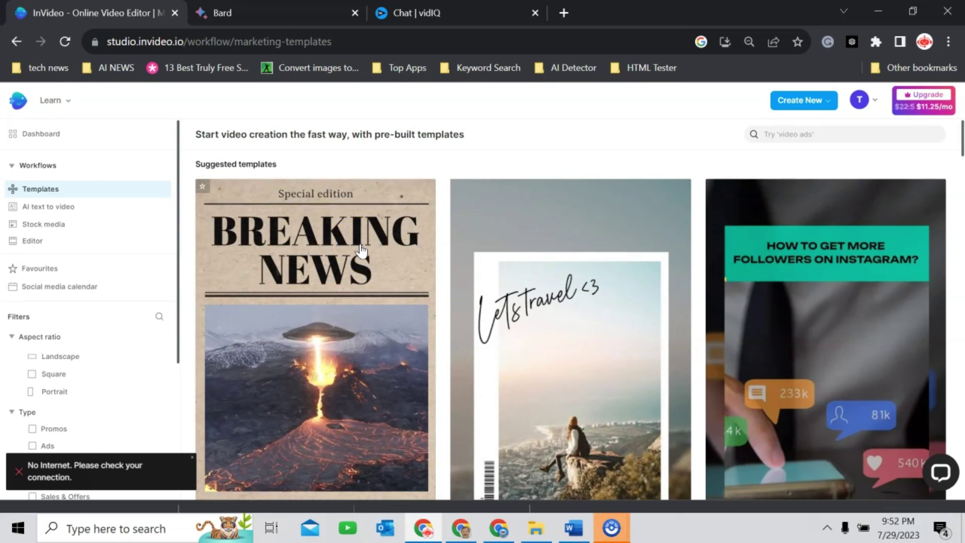
{"action": "left_click", "coordinate": [367, 258]}
{"action": "scroll", "coordinate": [370, 268], "scroll_direction": "down", "scroll_amount": 4}
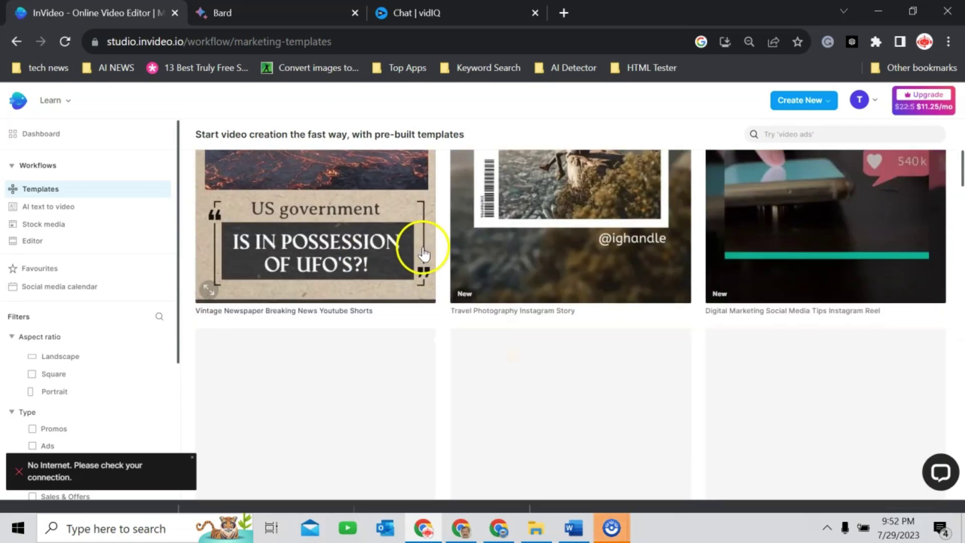
{"action": "scroll", "coordinate": [421, 250], "scroll_direction": "down", "scroll_amount": 3}
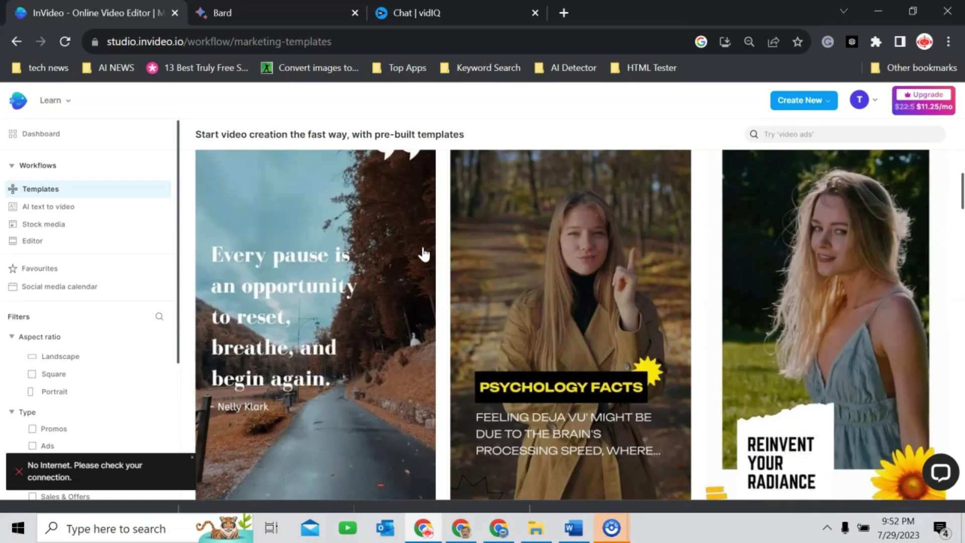
{"action": "scroll", "coordinate": [423, 253], "scroll_direction": "down", "scroll_amount": 4}
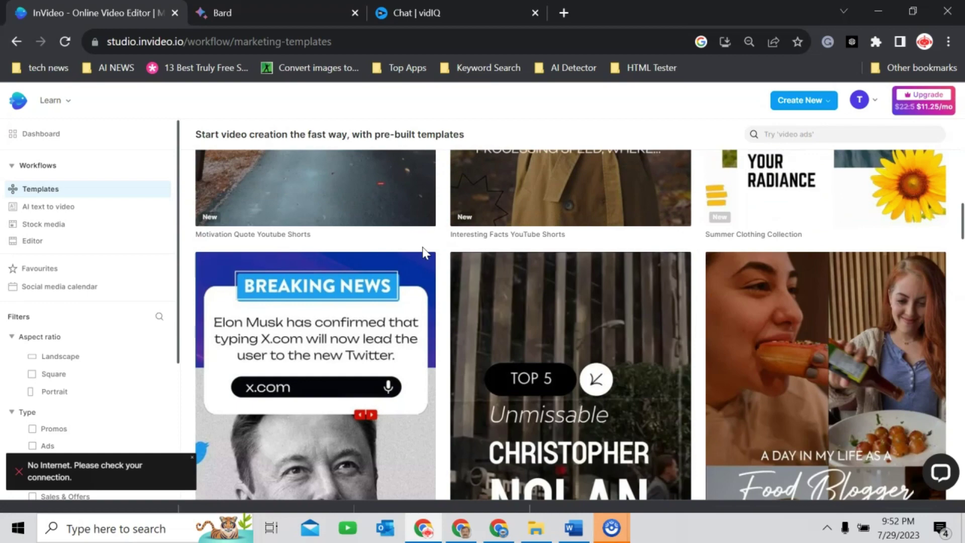
{"action": "scroll", "coordinate": [423, 253], "scroll_direction": "down", "scroll_amount": 4}
{"action": "scroll", "coordinate": [423, 253], "scroll_direction": "down", "scroll_amount": 3}
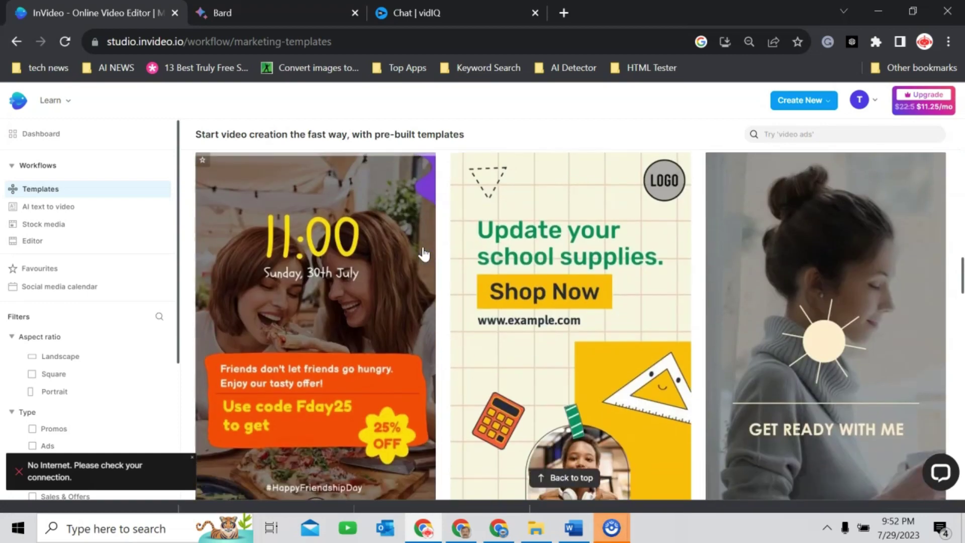
{"action": "scroll", "coordinate": [423, 253], "scroll_direction": "down", "scroll_amount": 3}
{"action": "left_click", "coordinate": [43, 224]}
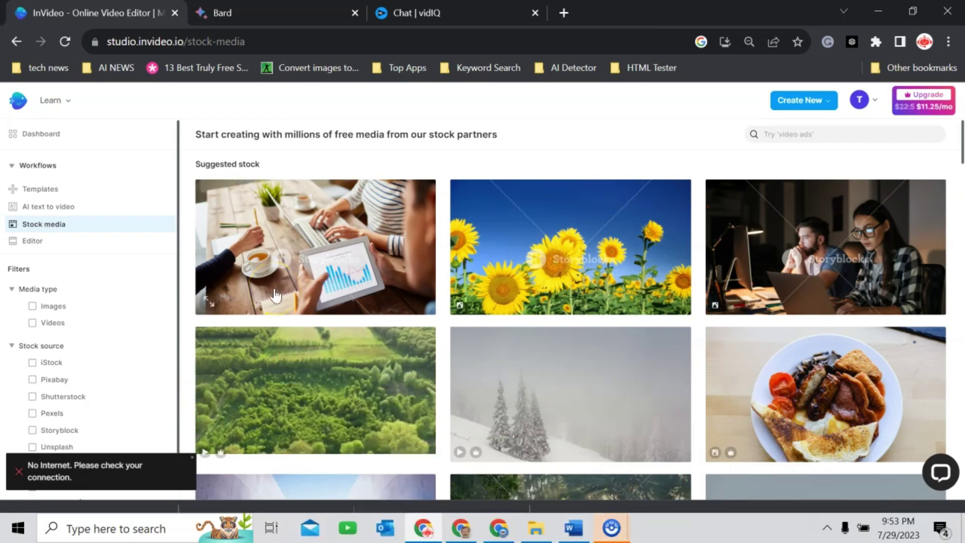
Bring up InVideo's LiveChat help window from the chat bubble
{"action": "left_click", "coordinate": [939, 472]}
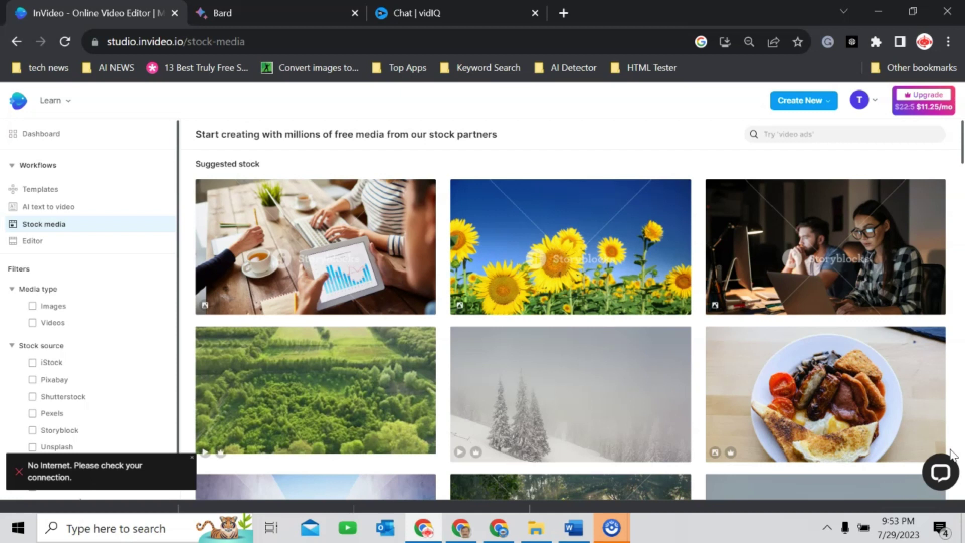
{"action": "left_click", "coordinate": [940, 472]}
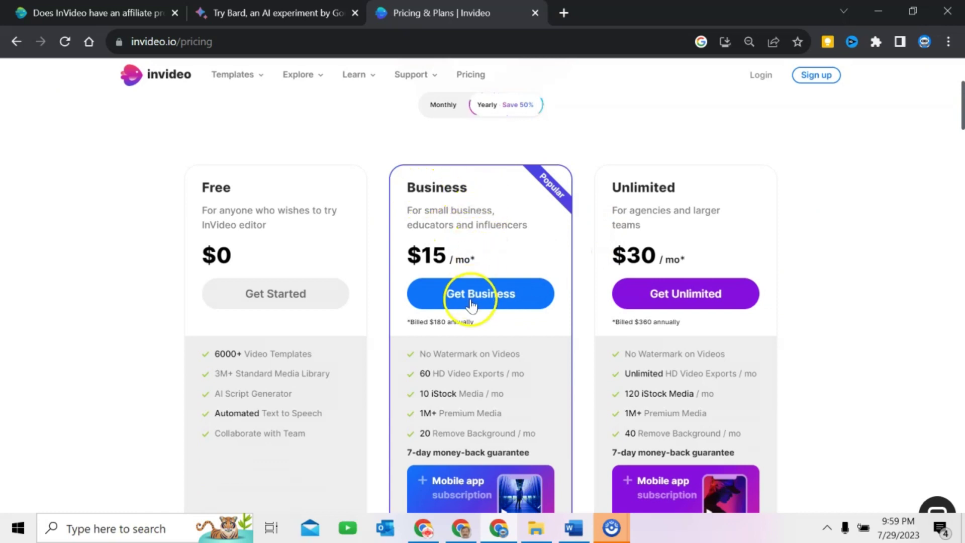
{"action": "scroll", "coordinate": [471, 304], "scroll_direction": "down", "scroll_amount": 2}
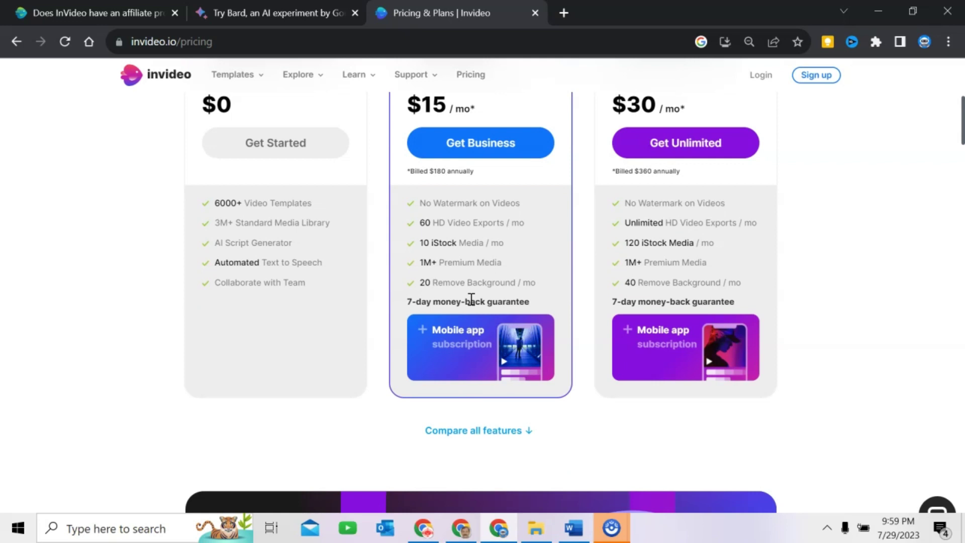
{"action": "scroll", "coordinate": [471, 300], "scroll_direction": "up", "scroll_amount": 2}
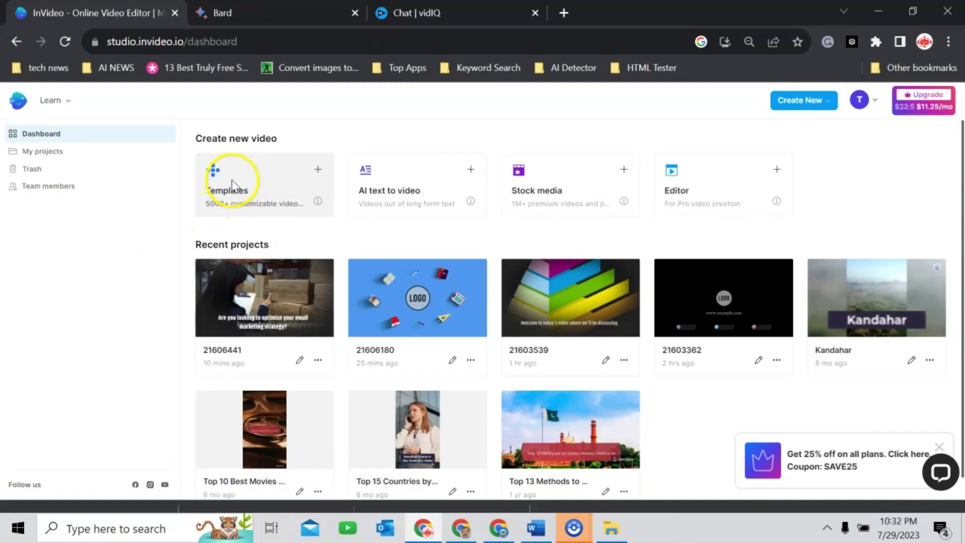
Start a Landscape 16:9 video from the Interesting Historical Facts AI text-to-video template
{"action": "left_click", "coordinate": [226, 180]}
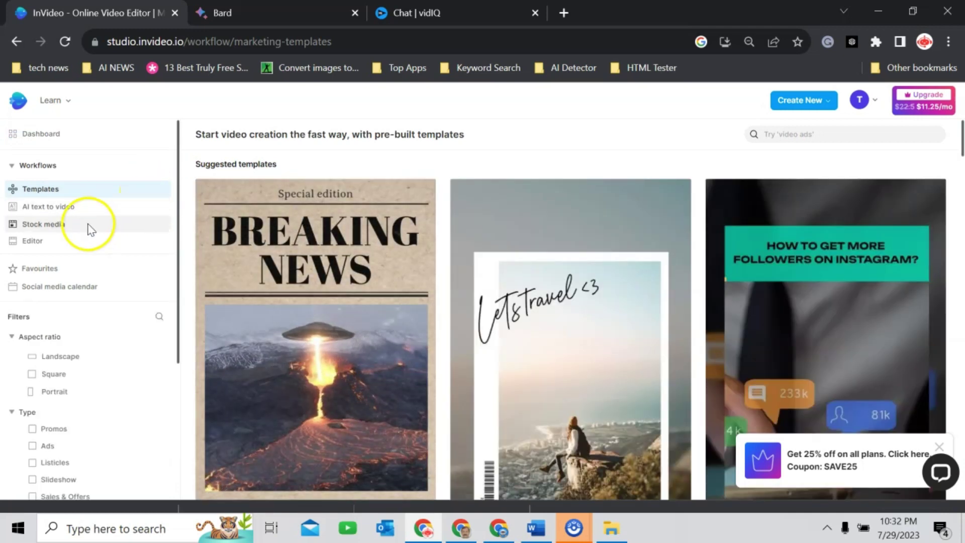
{"action": "left_click", "coordinate": [51, 209]}
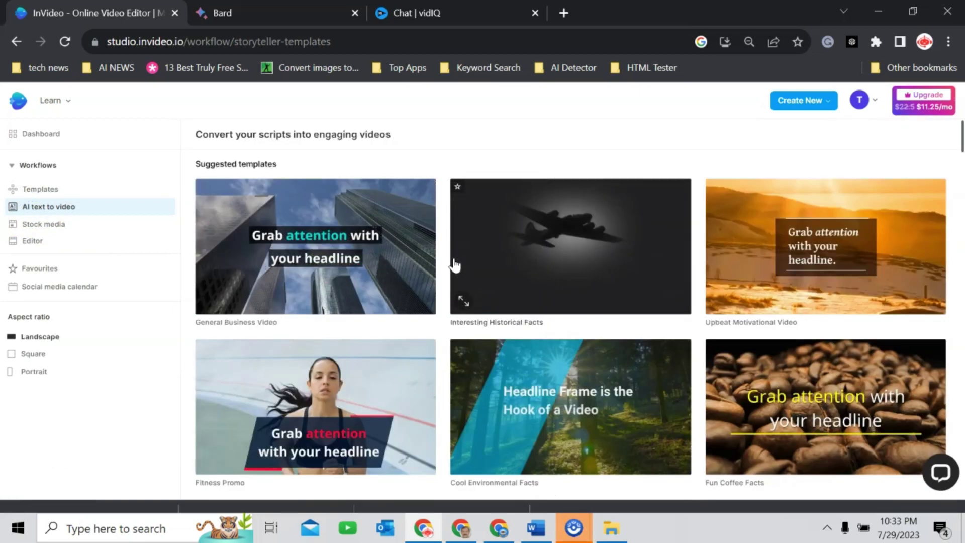
{"action": "left_click", "coordinate": [485, 288]}
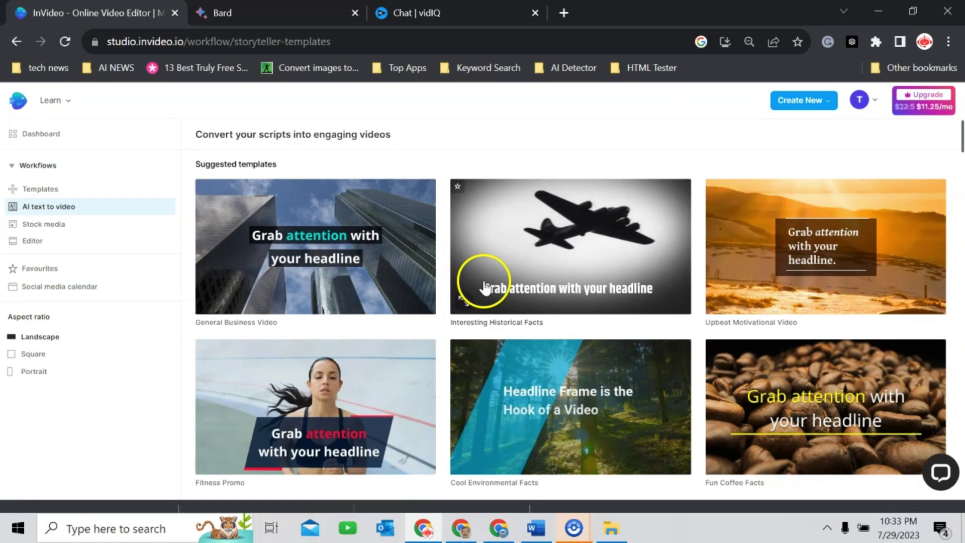
{"action": "left_click", "coordinate": [565, 260]}
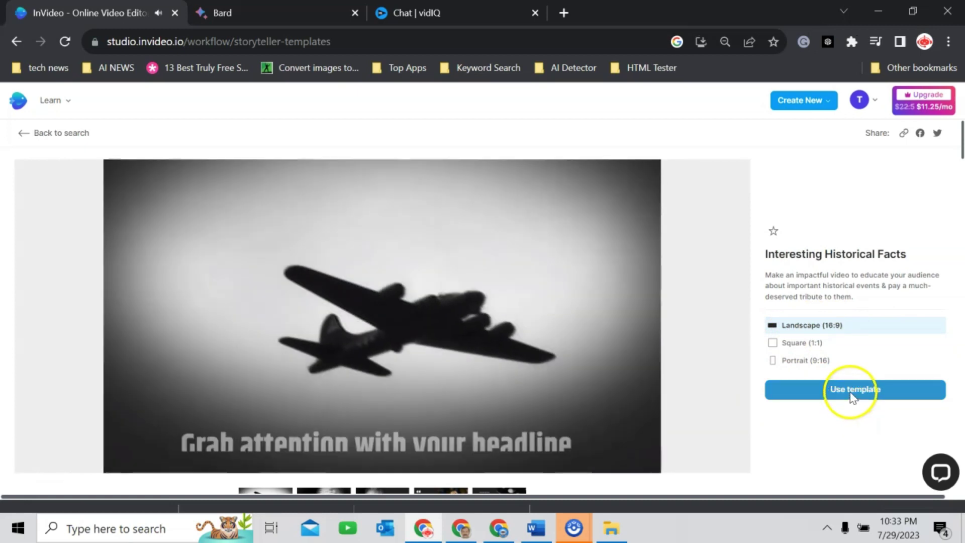
{"action": "left_click", "coordinate": [852, 397]}
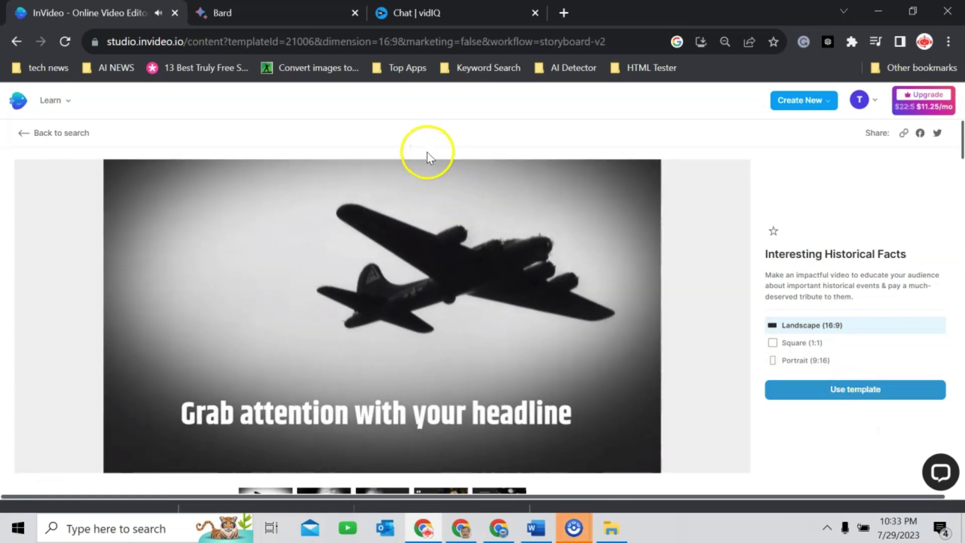
Paste the first vidIQ video idea title into InVideo's AI script-writing prompt
{"action": "left_click", "coordinate": [434, 12]}
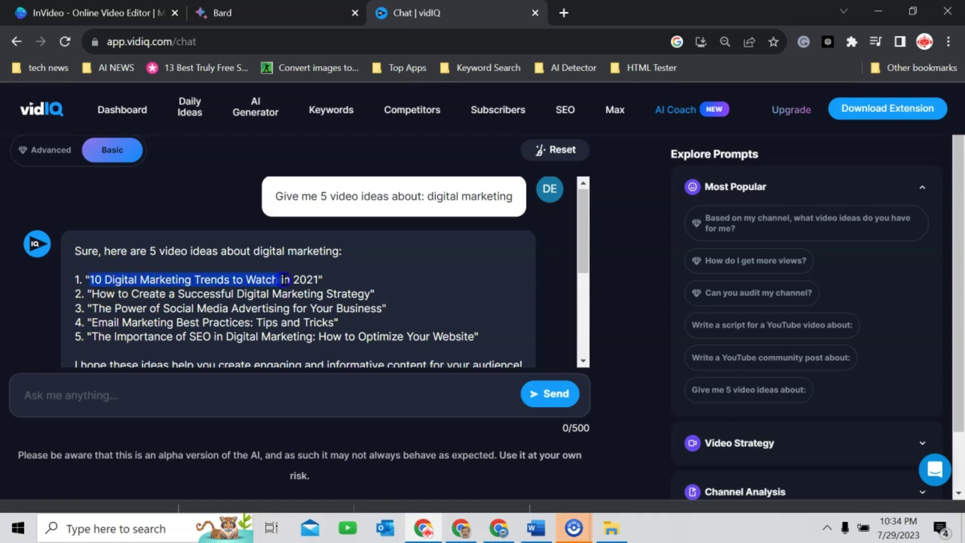
{"action": "left_click_drag", "start_coordinate": [117, 279], "coordinate": [303, 279]}
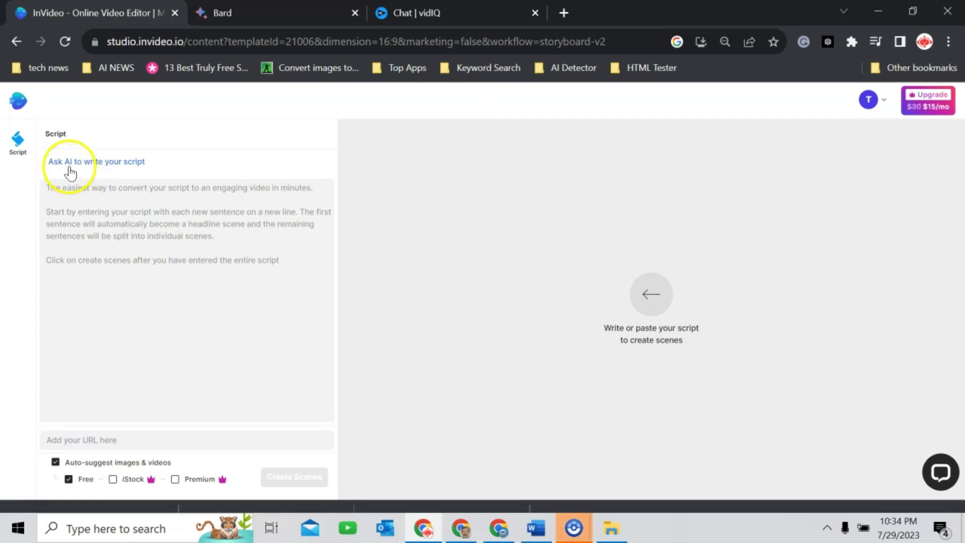
{"action": "left_click", "coordinate": [134, 163]}
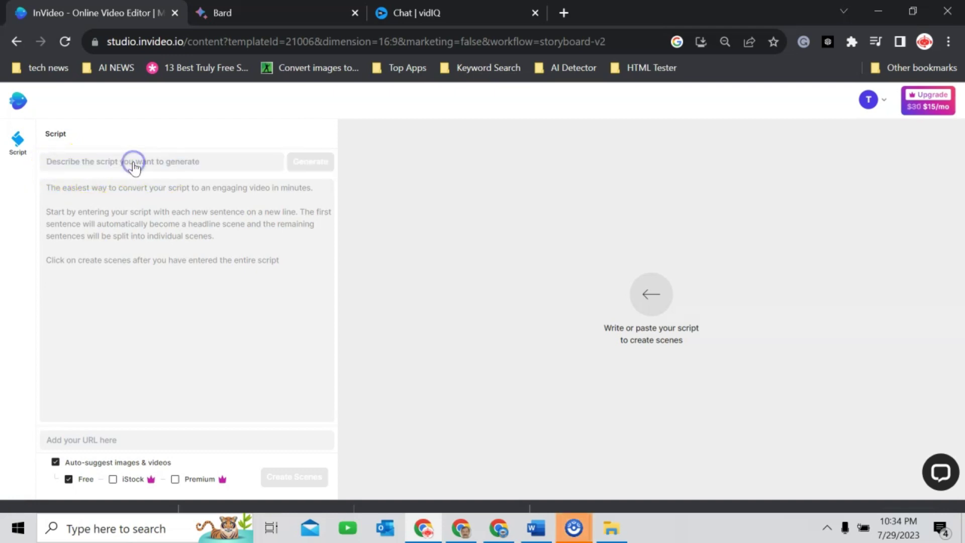
{"action": "type", "text": "10 Digital Marketing Trends to Watch in 2021"}
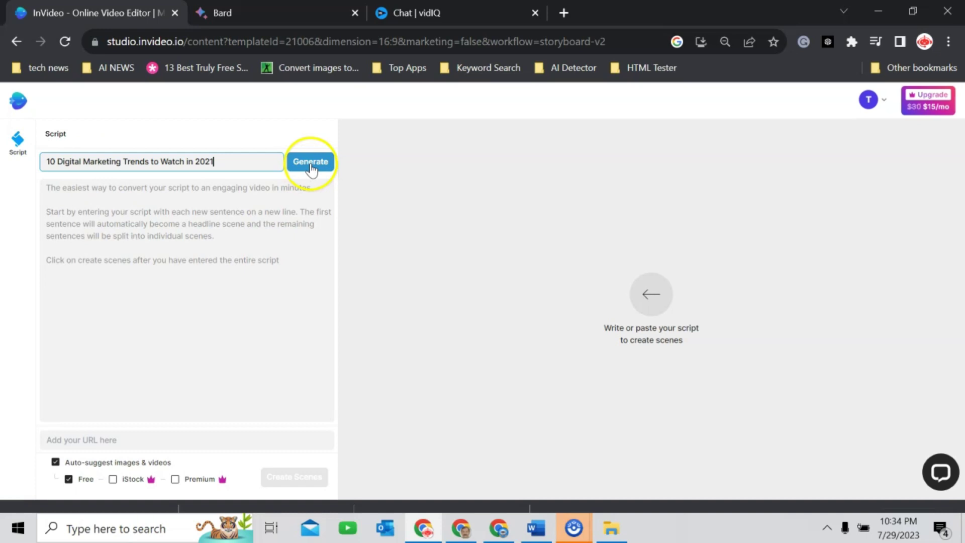
Generate the script twice, keep Free media only, and create the scenes
{"action": "left_click", "coordinate": [310, 162]}
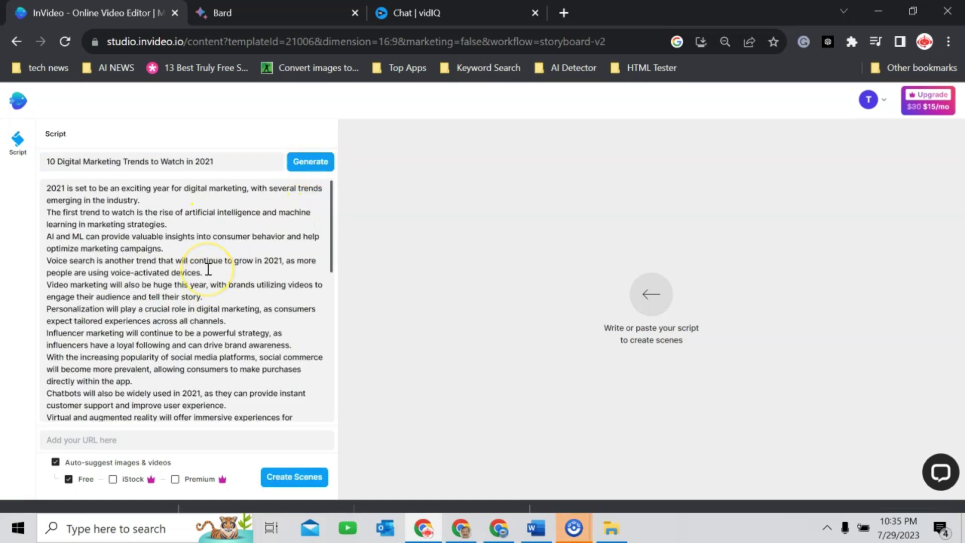
{"action": "scroll", "coordinate": [209, 269], "scroll_direction": "down", "scroll_amount": 1}
{"action": "scroll", "coordinate": [208, 269], "scroll_direction": "down", "scroll_amount": 1}
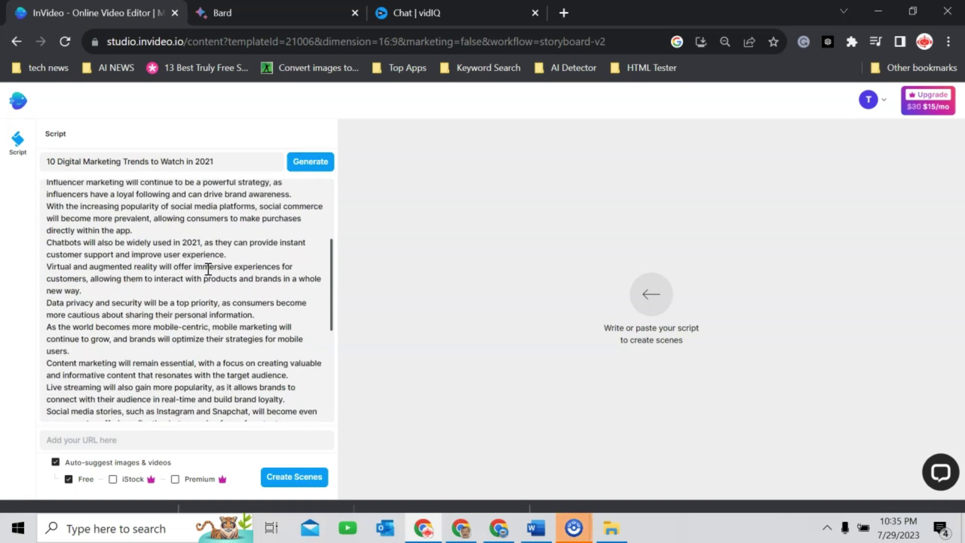
{"action": "scroll", "coordinate": [209, 268], "scroll_direction": "down", "scroll_amount": 3}
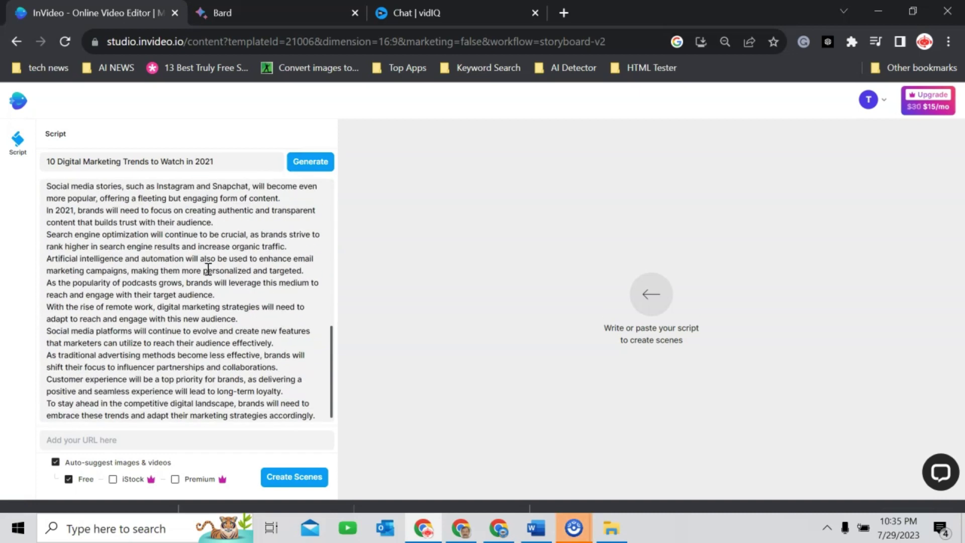
{"action": "scroll", "coordinate": [249, 280], "scroll_direction": "up", "scroll_amount": 5}
{"action": "left_click", "coordinate": [332, 159]}
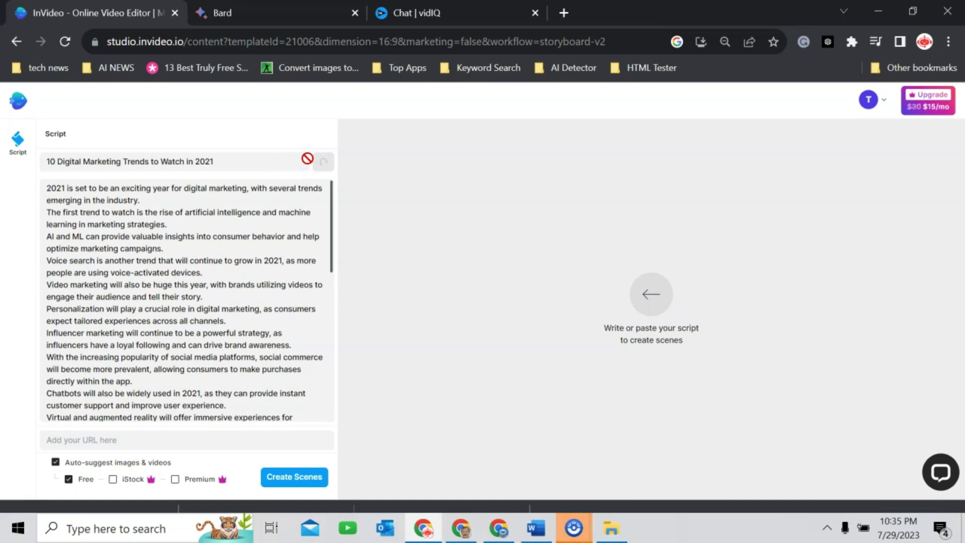
{"action": "scroll", "coordinate": [204, 335], "scroll_direction": "down", "scroll_amount": 1}
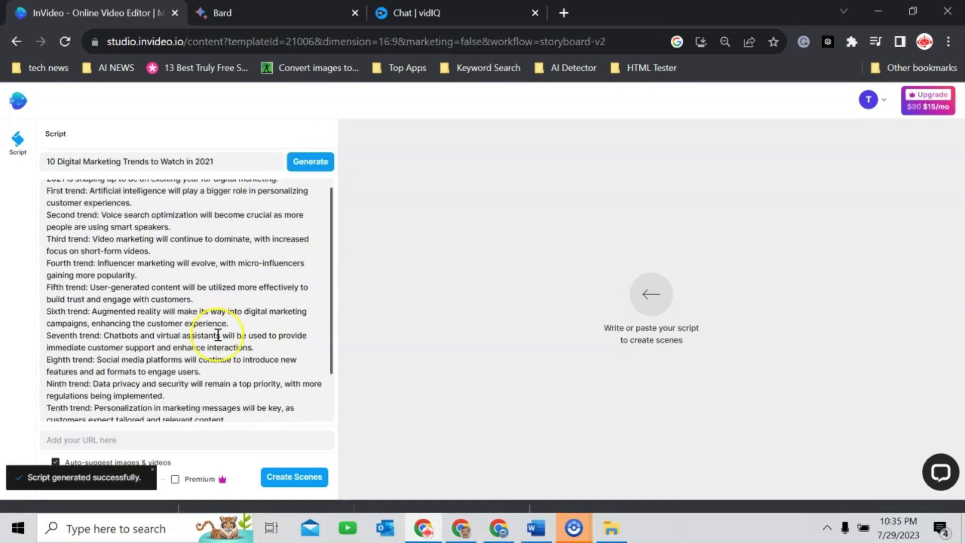
{"action": "scroll", "coordinate": [217, 334], "scroll_direction": "down", "scroll_amount": 3}
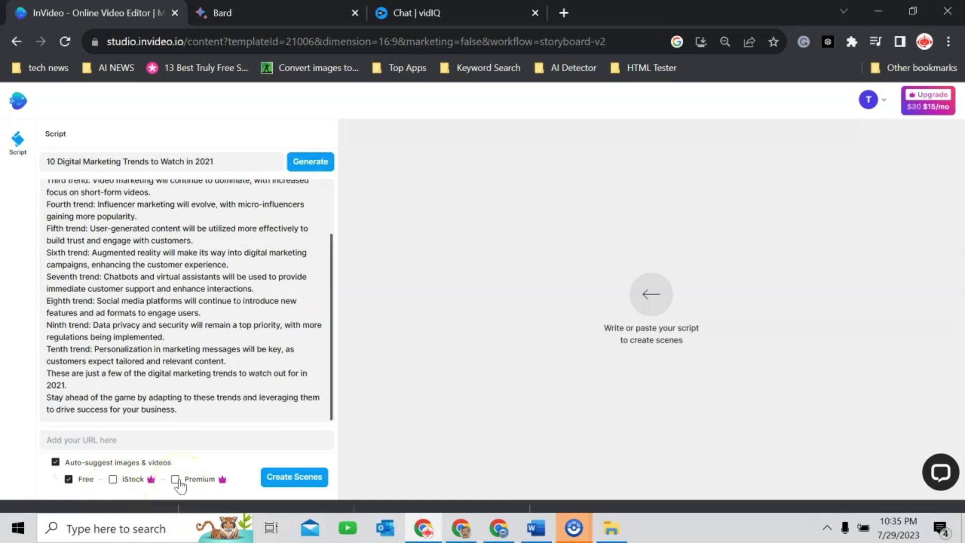
{"action": "left_click", "coordinate": [94, 482]}
{"action": "left_click", "coordinate": [292, 480]}
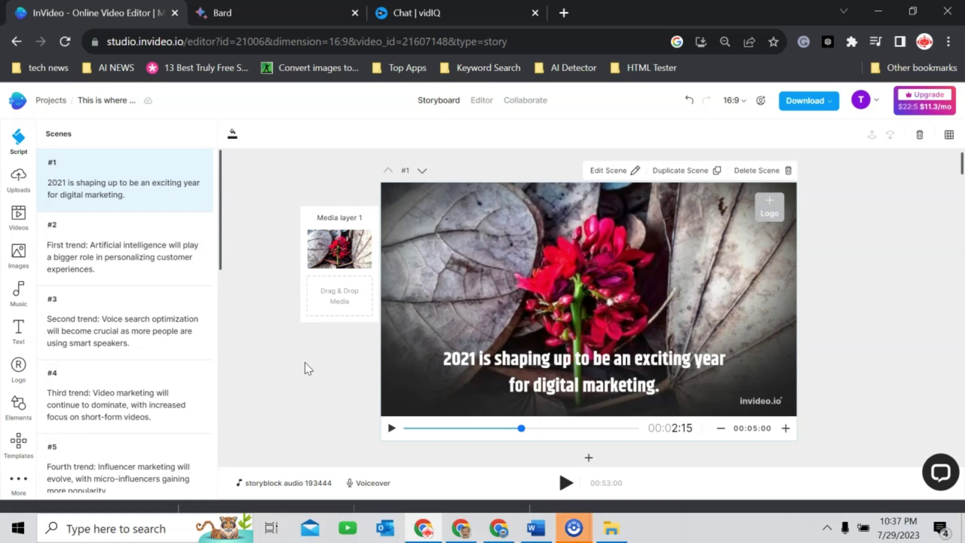
Play scene 1 and nudge its caption slightly higher
{"action": "left_click", "coordinate": [391, 428]}
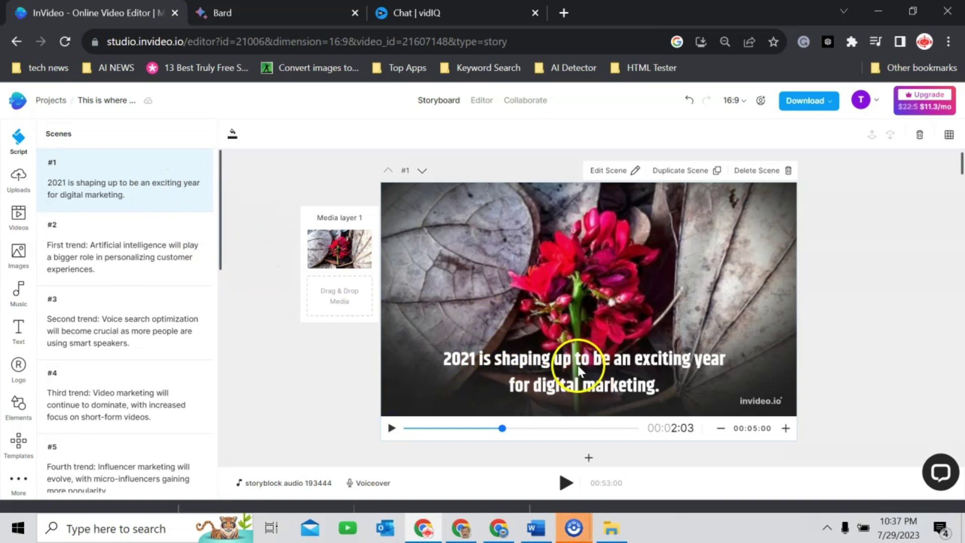
{"action": "left_click", "coordinate": [586, 389]}
{"action": "mouse_move", "coordinate": [124, 185]}
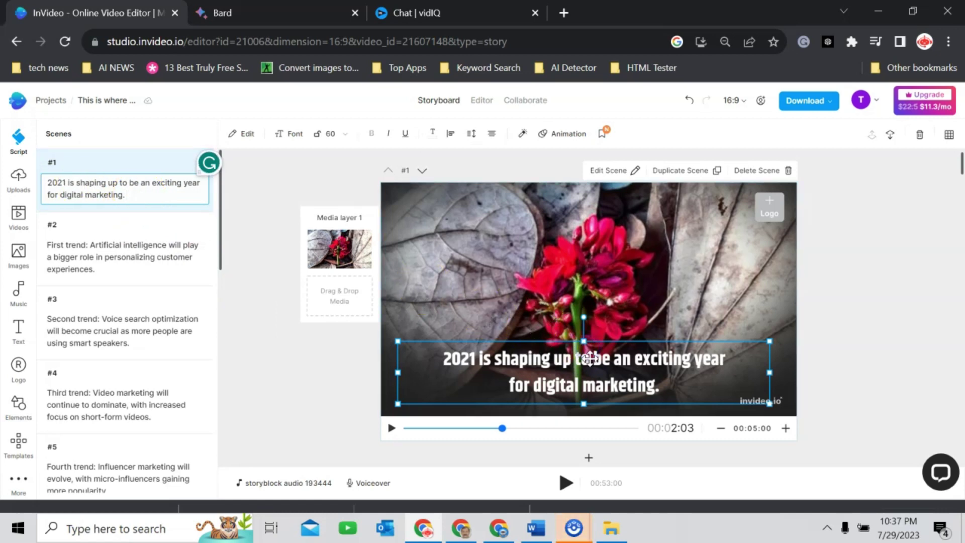
{"action": "left_click_drag", "start_coordinate": [590, 359], "coordinate": [590, 349]}
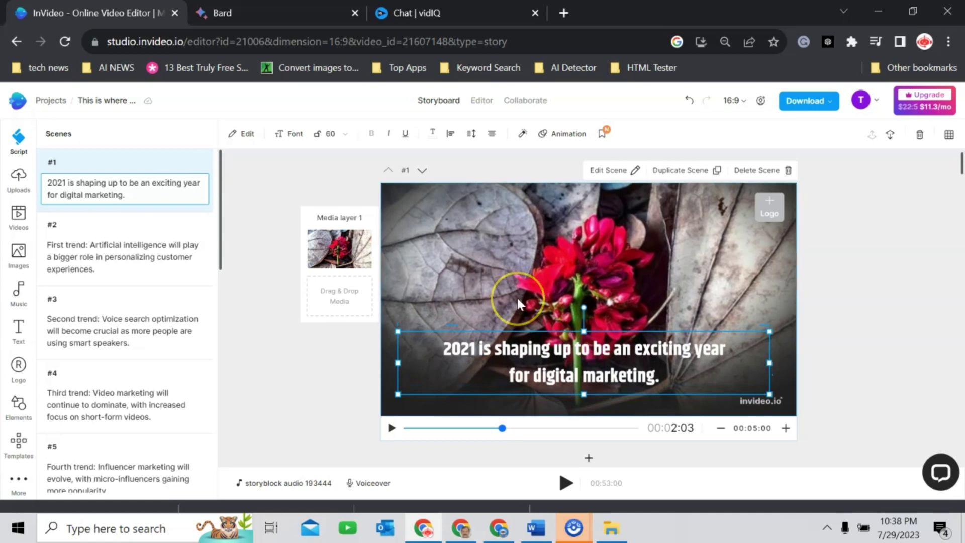
{"action": "scroll", "coordinate": [610, 282], "scroll_direction": "down", "scroll_amount": 3}
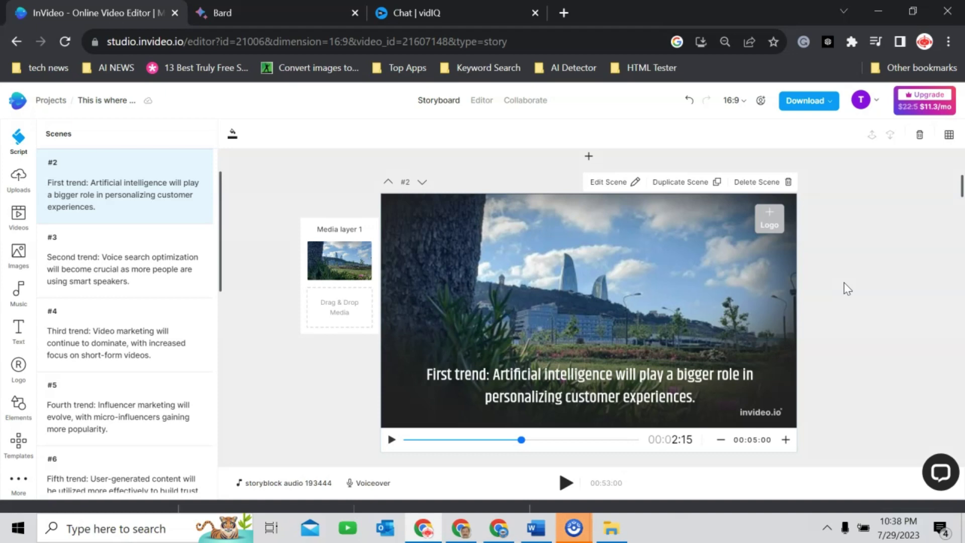
Go from the stock video library and its search box to the project's Uploads
{"action": "left_click", "coordinate": [240, 200]}
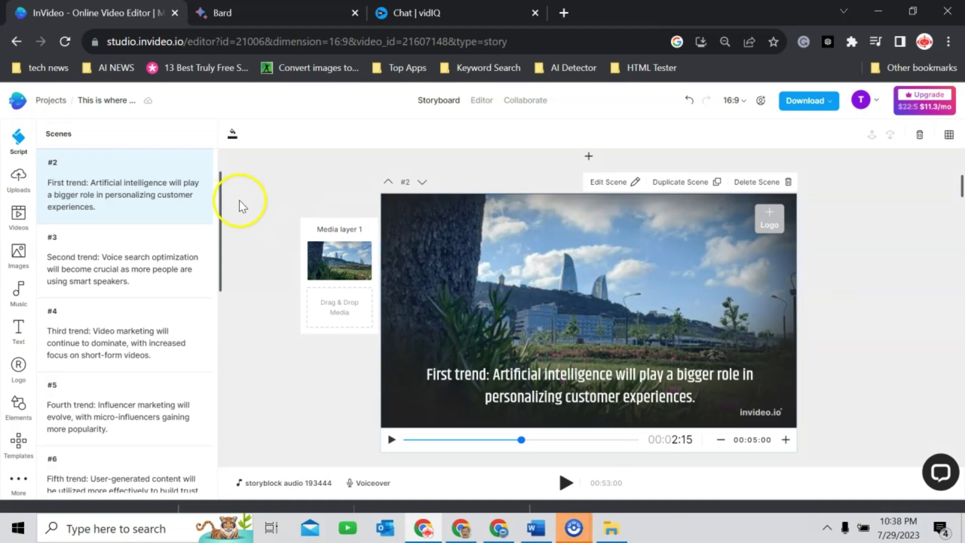
{"action": "left_click", "coordinate": [18, 218]}
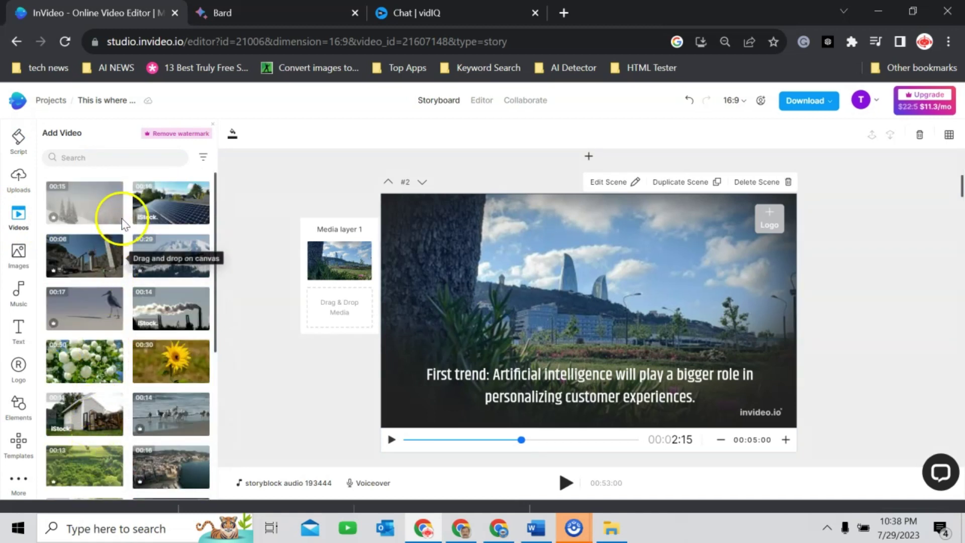
{"action": "left_click", "coordinate": [86, 158]}
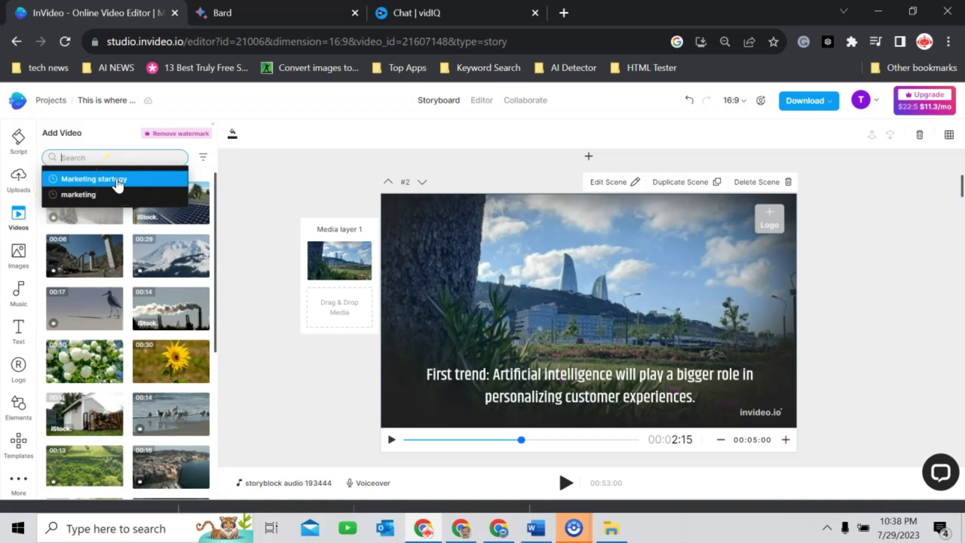
{"action": "left_click", "coordinate": [18, 178]}
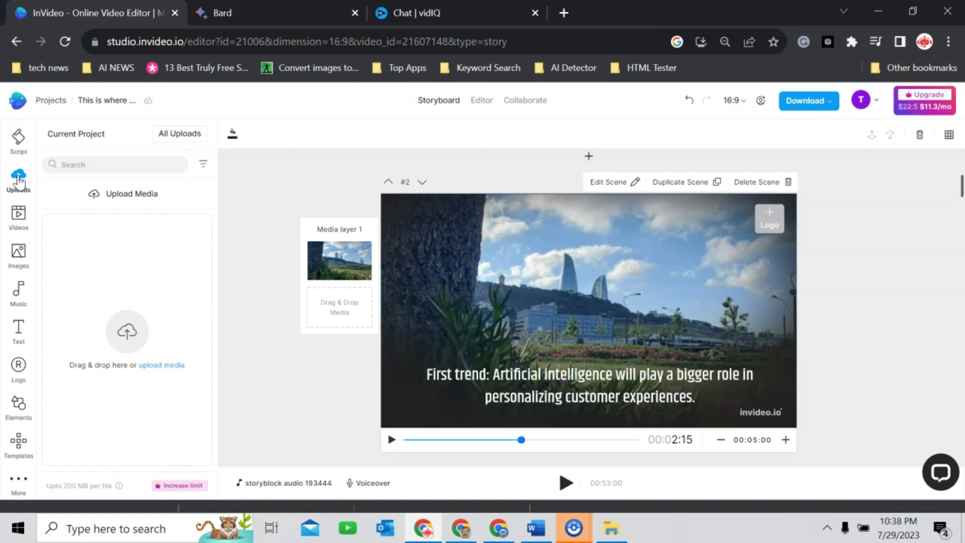
Upload the two DM 1 images and two DM 1 videos from Downloads
{"action": "left_click", "coordinate": [141, 196]}
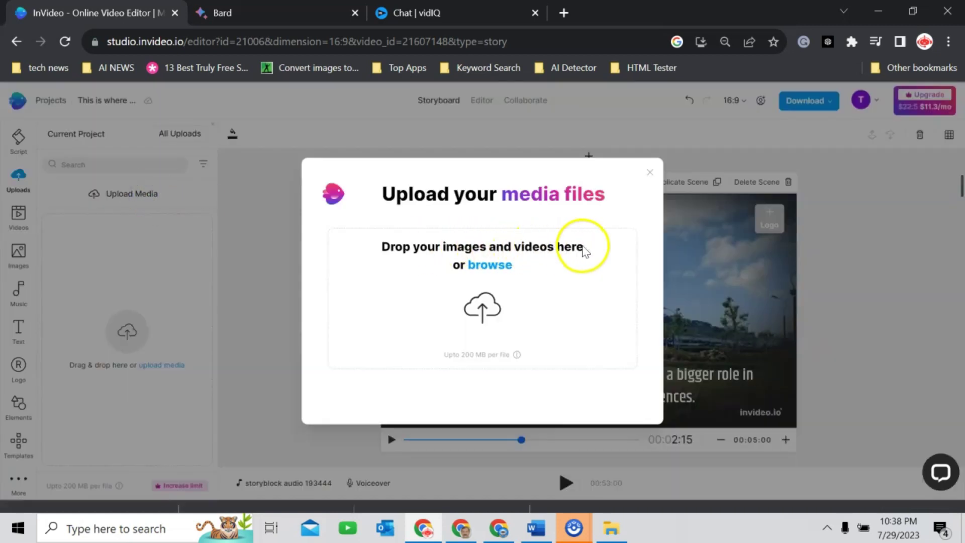
{"action": "left_click", "coordinate": [487, 270]}
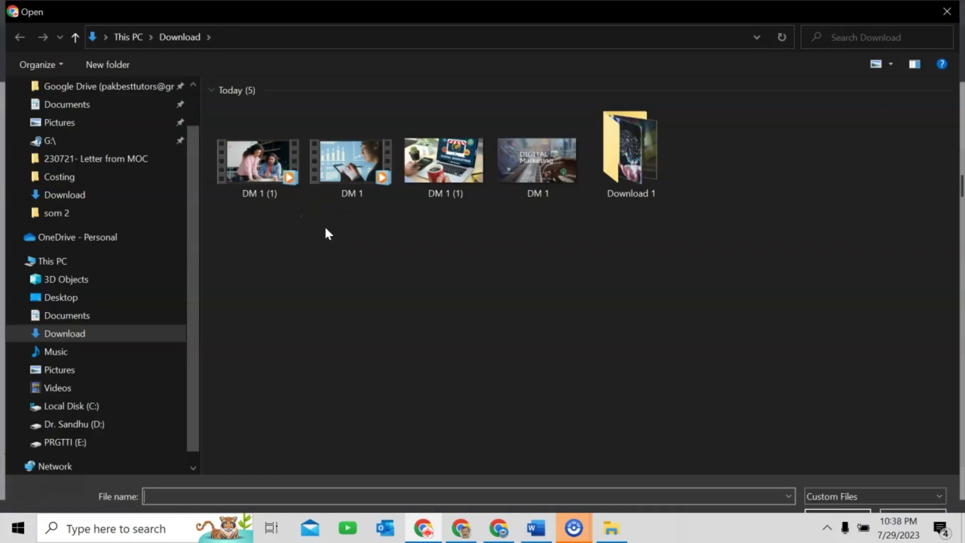
{"action": "left_click", "coordinate": [264, 162]}
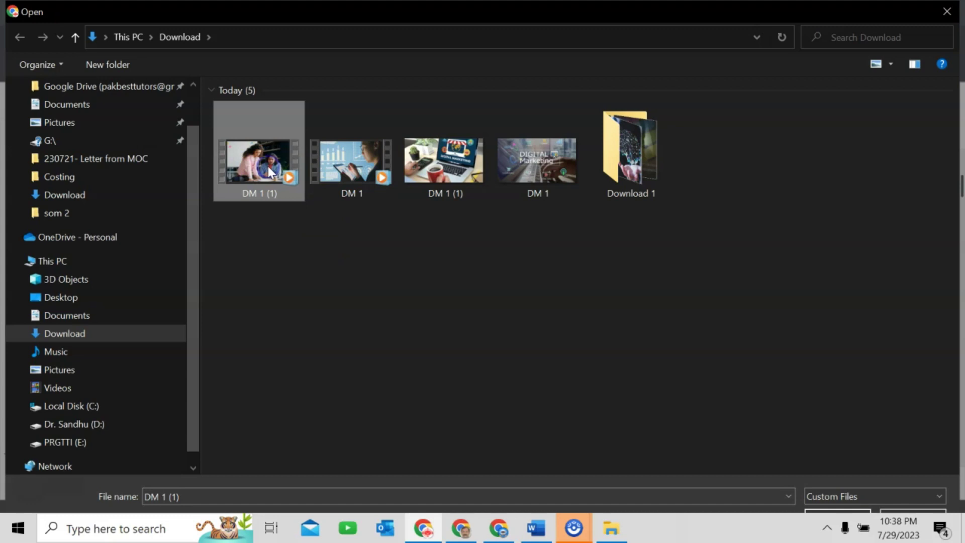
{"action": "left_click", "coordinate": [330, 172], "text": "ctrl"}
{"action": "left_click", "coordinate": [431, 173], "text": "ctrl"}
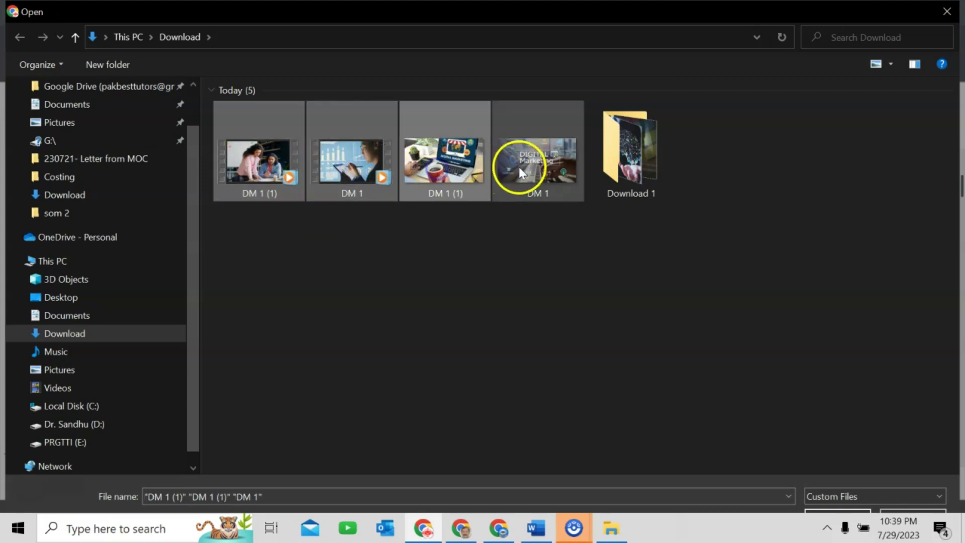
{"action": "left_click", "coordinate": [519, 167], "text": "ctrl"}
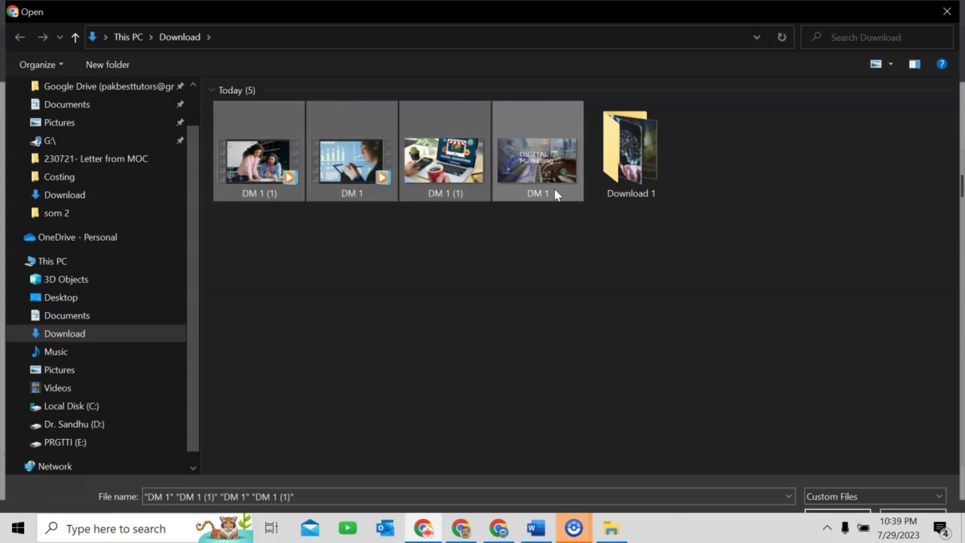
{"action": "left_click", "coordinate": [840, 514]}
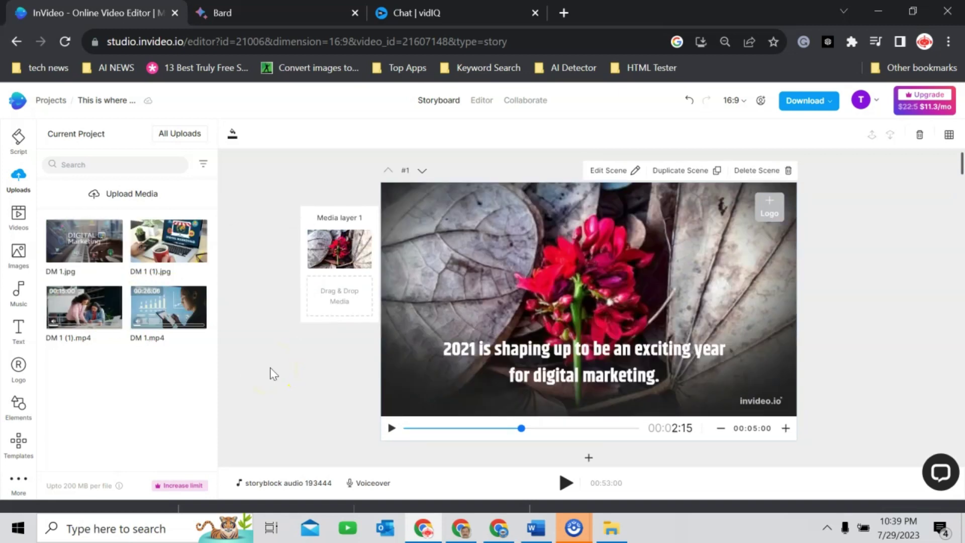
Drop the DM 1.mp4 business-analysis clip into scene 1, preview it in Trim, and add it
{"action": "left_click", "coordinate": [520, 283]}
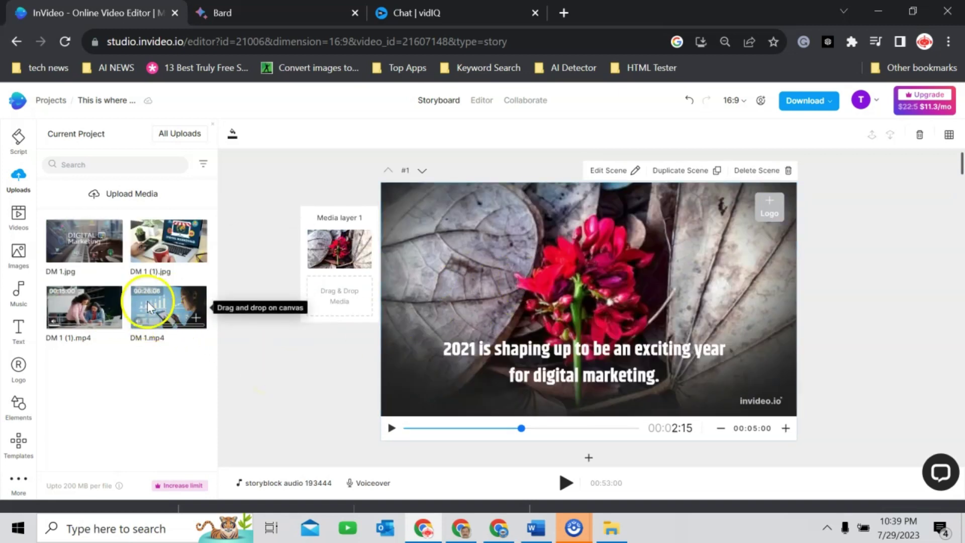
{"action": "mouse_move", "coordinate": [169, 307]}
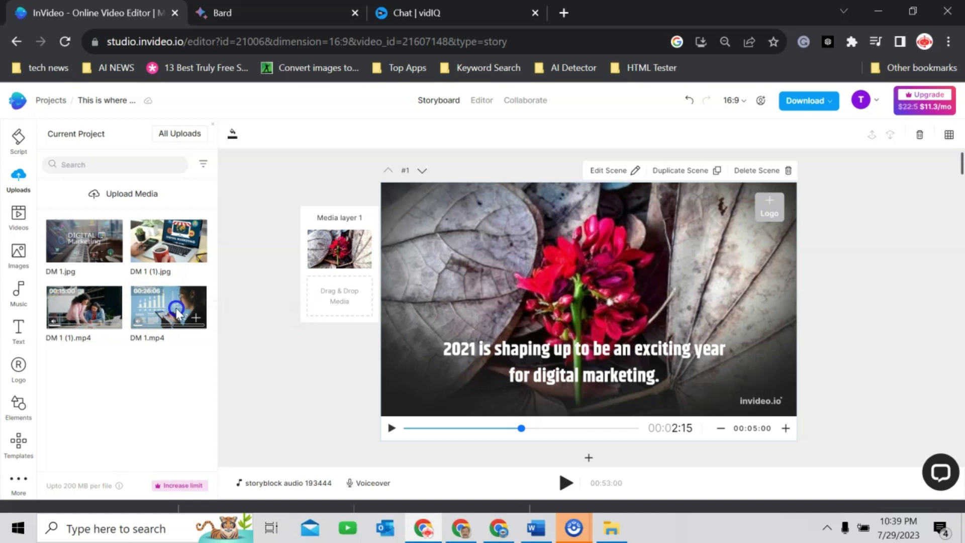
{"action": "left_click_drag", "start_coordinate": [213, 318], "coordinate": [350, 307]}
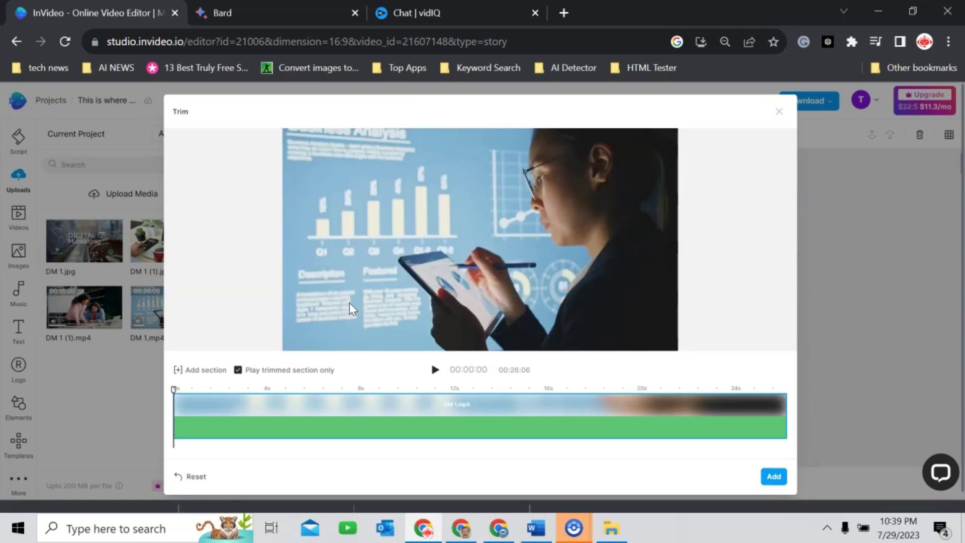
{"action": "left_click", "coordinate": [436, 370]}
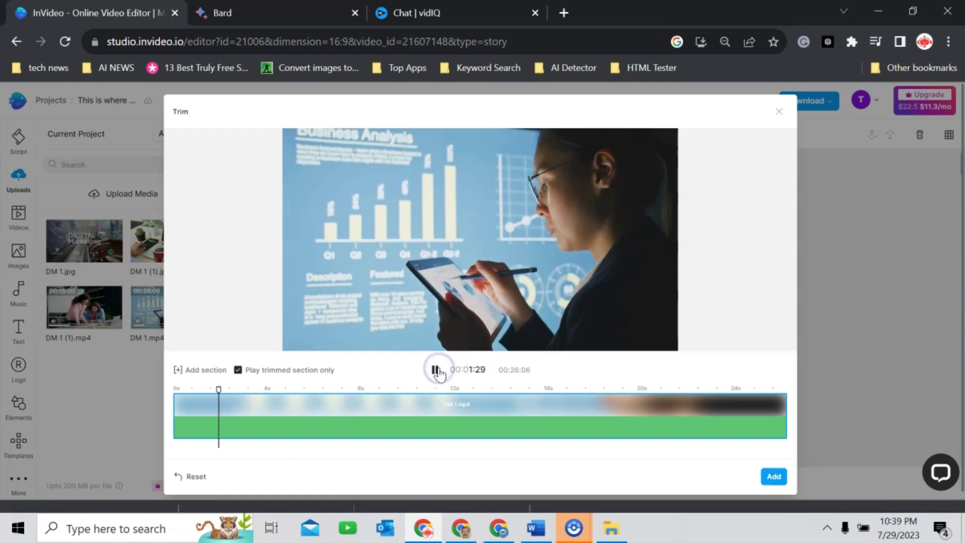
{"action": "left_click", "coordinate": [436, 370]}
{"action": "left_click", "coordinate": [775, 476]}
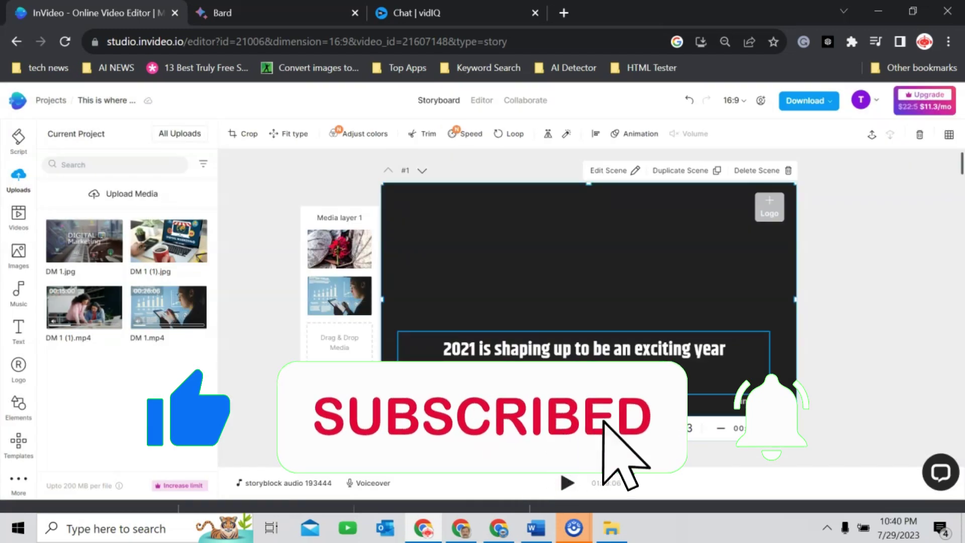
{"action": "left_click", "coordinate": [566, 285]}
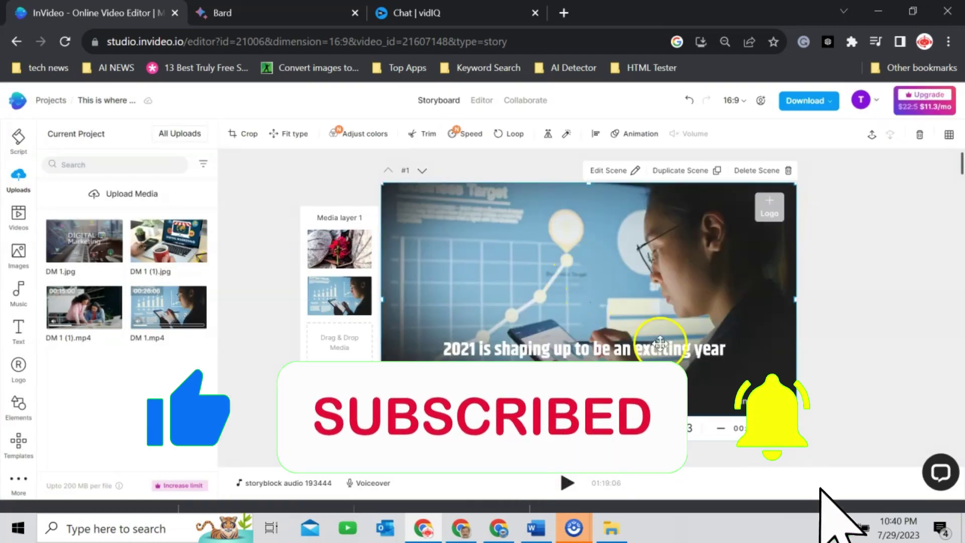
{"action": "scroll", "coordinate": [850, 363], "scroll_direction": "down", "scroll_amount": 3}
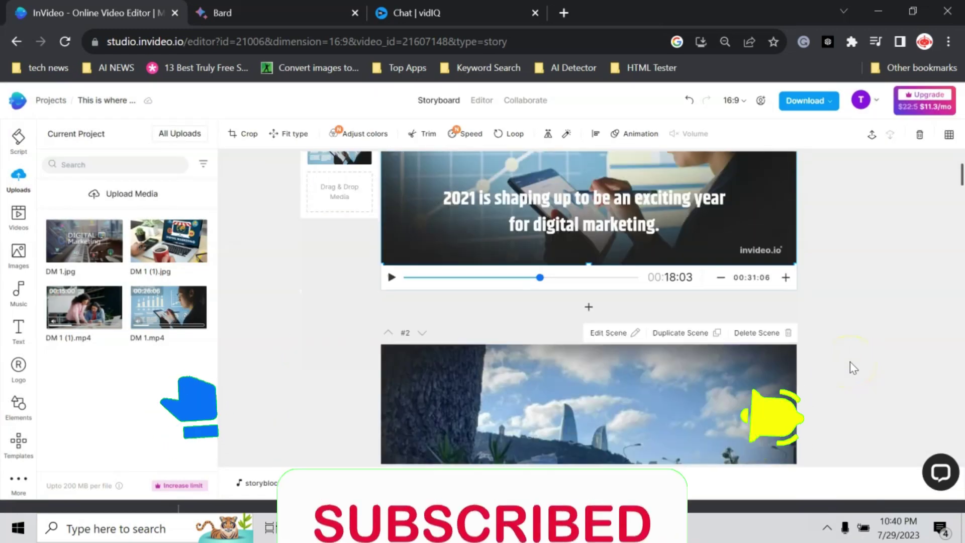
{"action": "left_click", "coordinate": [474, 298]}
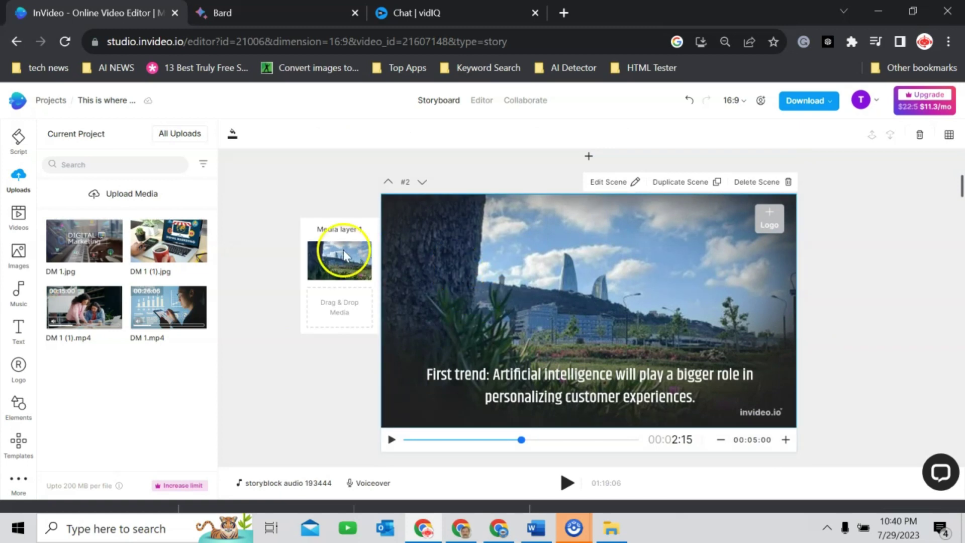
Browse the stock images, rerunning the earlier marketing strategy search
{"action": "left_click", "coordinate": [18, 257]}
{"action": "left_click", "coordinate": [111, 157]}
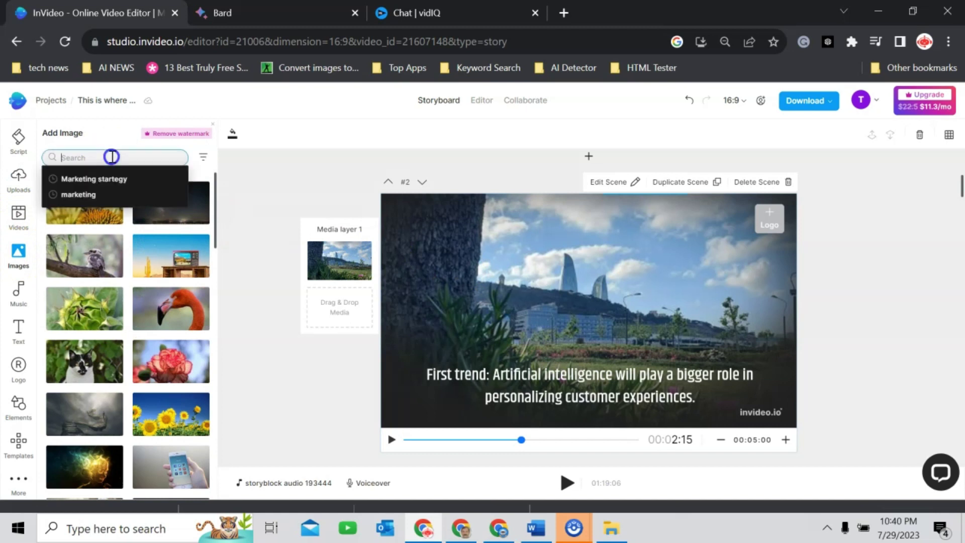
{"action": "left_click", "coordinate": [103, 186]}
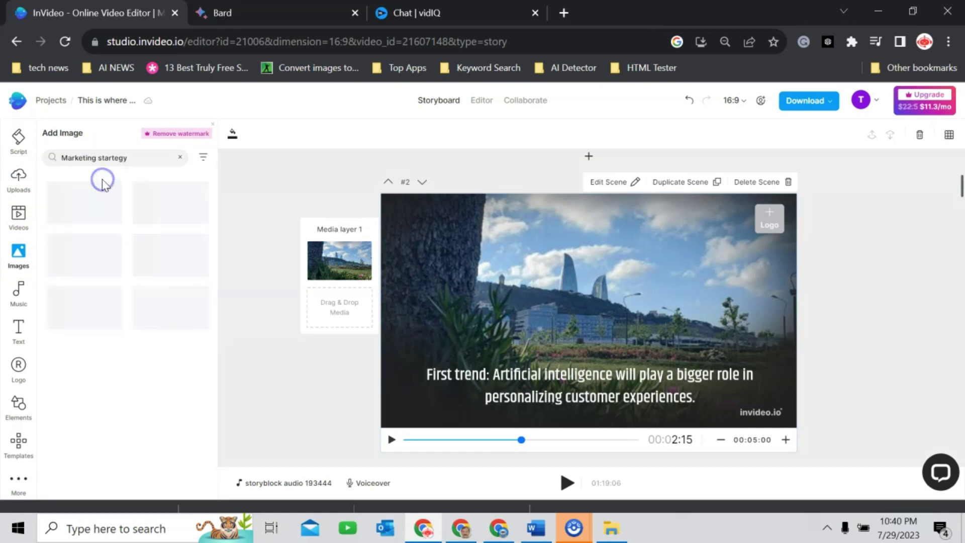
{"action": "left_click", "coordinate": [118, 184]}
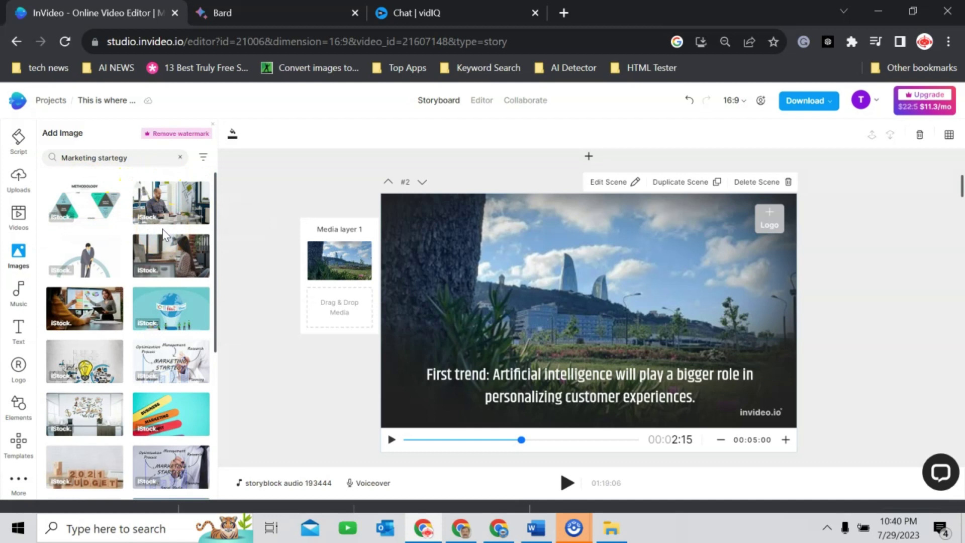
{"action": "left_click", "coordinate": [151, 237]}
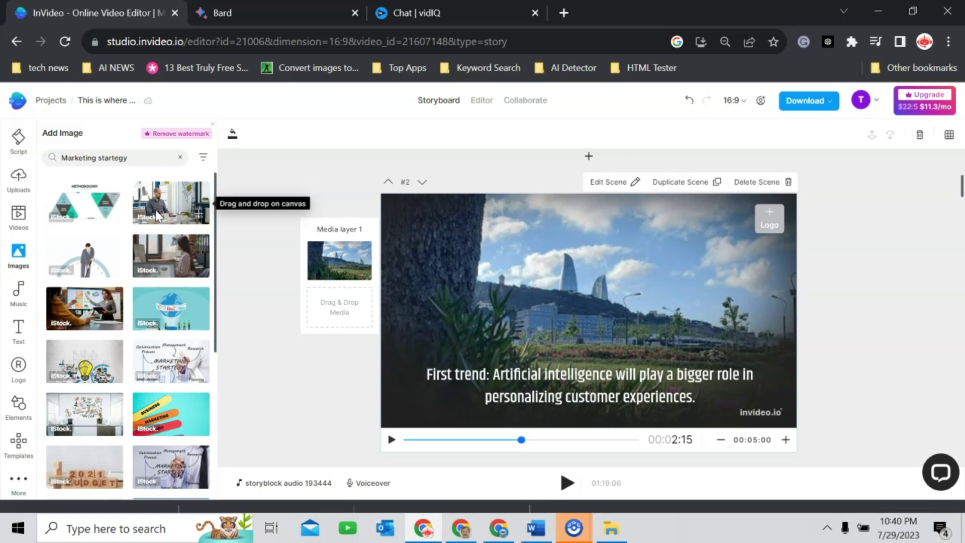
Place the DIGITAL Marketing image DM 1.jpg from Uploads into scene 2
{"action": "left_click", "coordinate": [19, 178]}
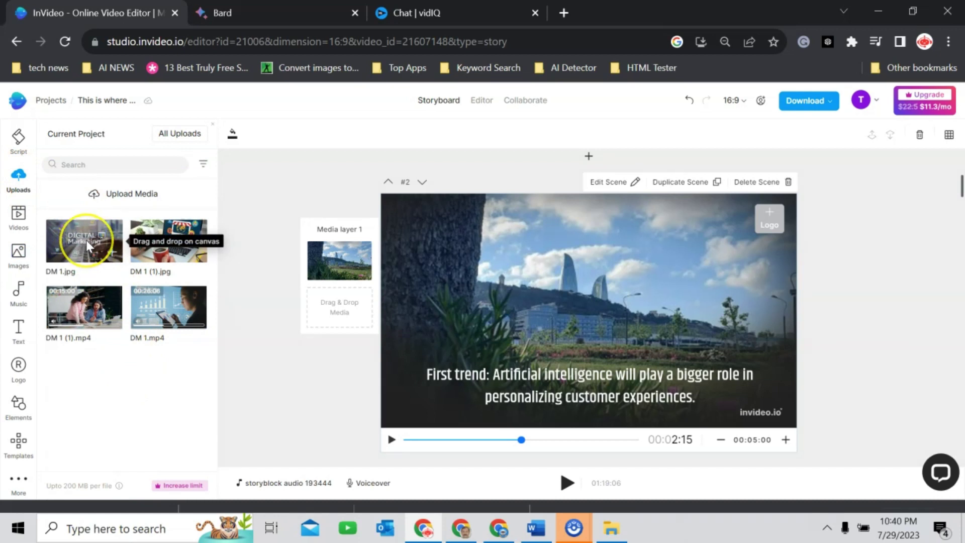
{"action": "left_click_drag", "start_coordinate": [66, 233], "coordinate": [228, 273]}
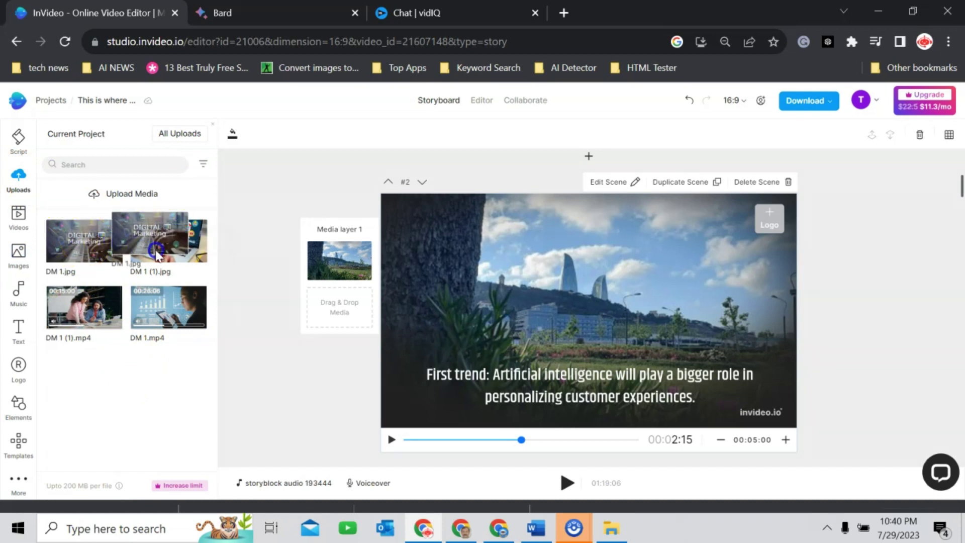
{"action": "left_click_drag", "start_coordinate": [297, 288], "coordinate": [340, 305]}
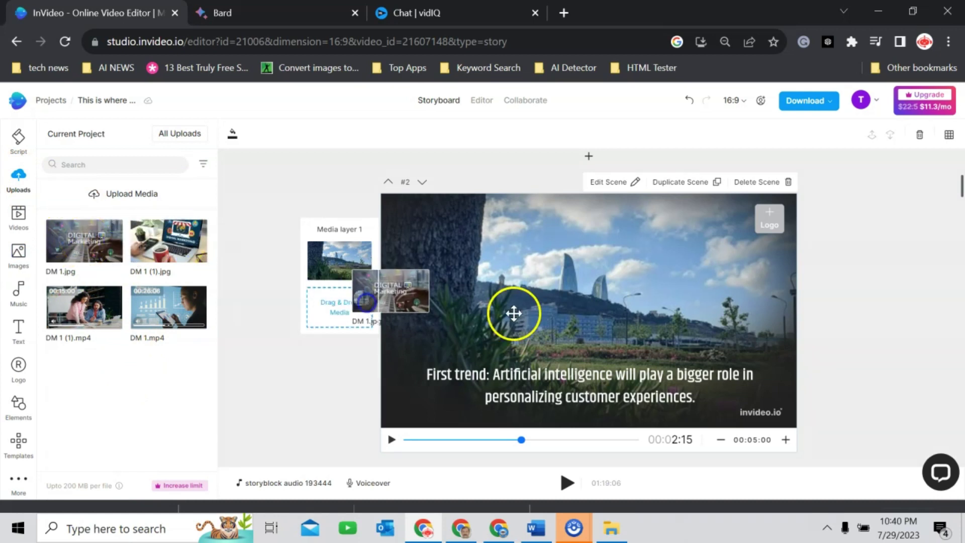
{"action": "left_click", "coordinate": [577, 440]}
{"action": "left_click_drag", "start_coordinate": [548, 442], "coordinate": [471, 442]}
{"action": "scroll", "coordinate": [509, 309], "scroll_direction": "down", "scroll_amount": 3}
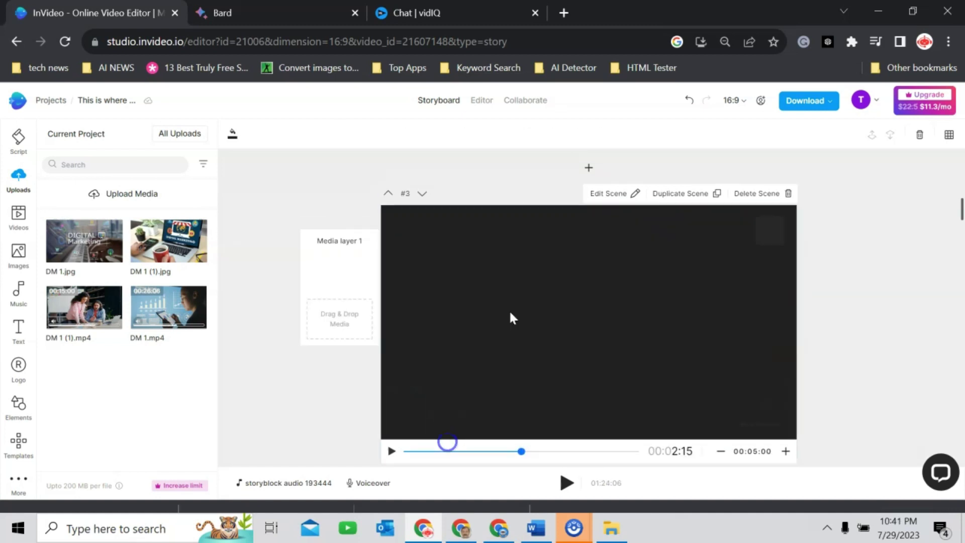
Add the trimmed DM 1 (1).mp4 clip to scene 3 and preview the scene
{"action": "left_click", "coordinate": [323, 318]}
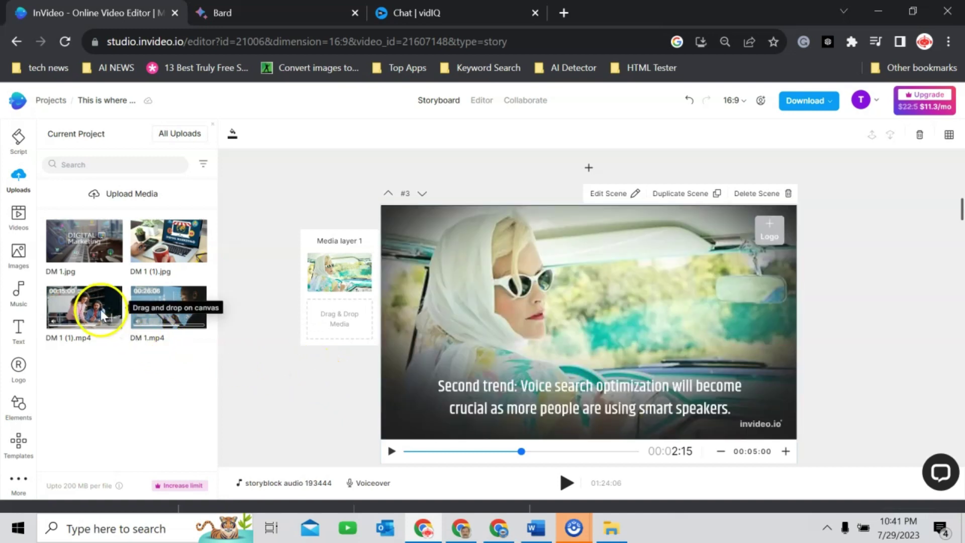
{"action": "mouse_move", "coordinate": [101, 311]}
{"action": "left_mouse_down"}
{"action": "mouse_move", "coordinate": [119, 325]}
{"action": "mouse_move", "coordinate": [343, 323]}
{"action": "left_mouse_up"}
{"action": "left_click", "coordinate": [436, 369]}
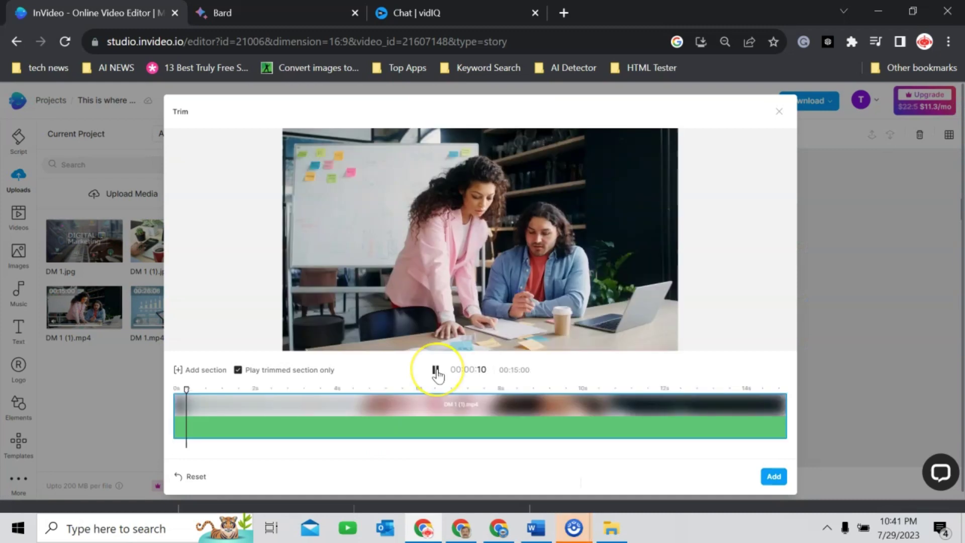
{"action": "left_click", "coordinate": [436, 369]}
{"action": "left_click", "coordinate": [775, 477]}
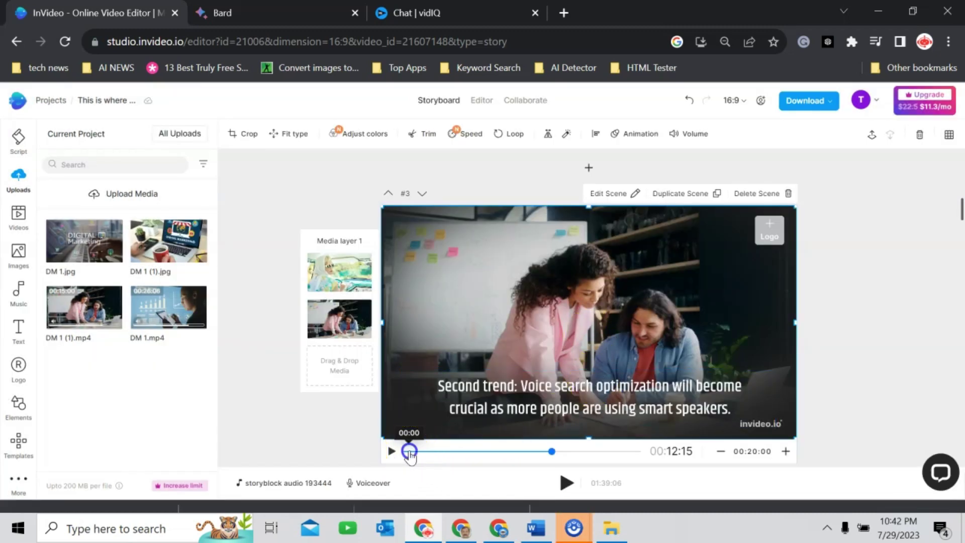
{"action": "left_click", "coordinate": [393, 451]}
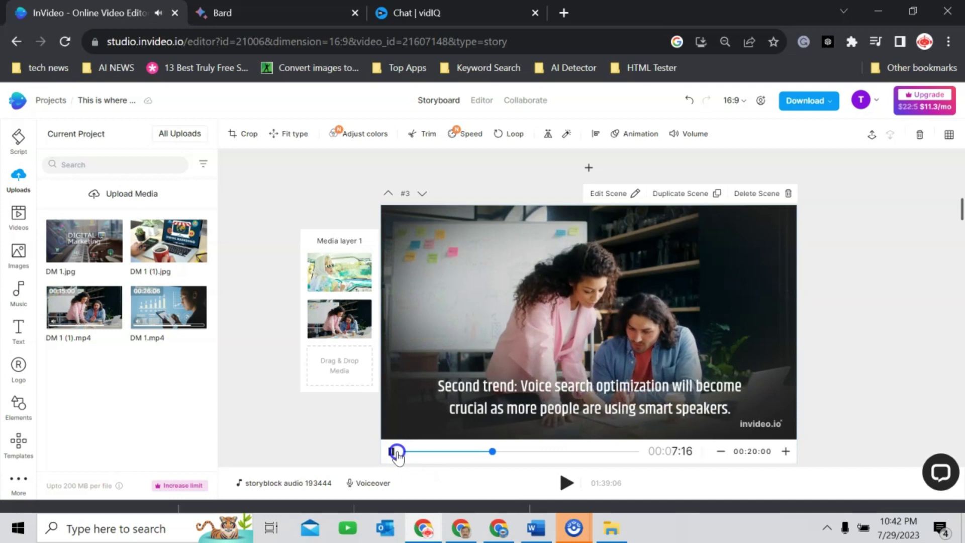
{"action": "left_click", "coordinate": [136, 312]}
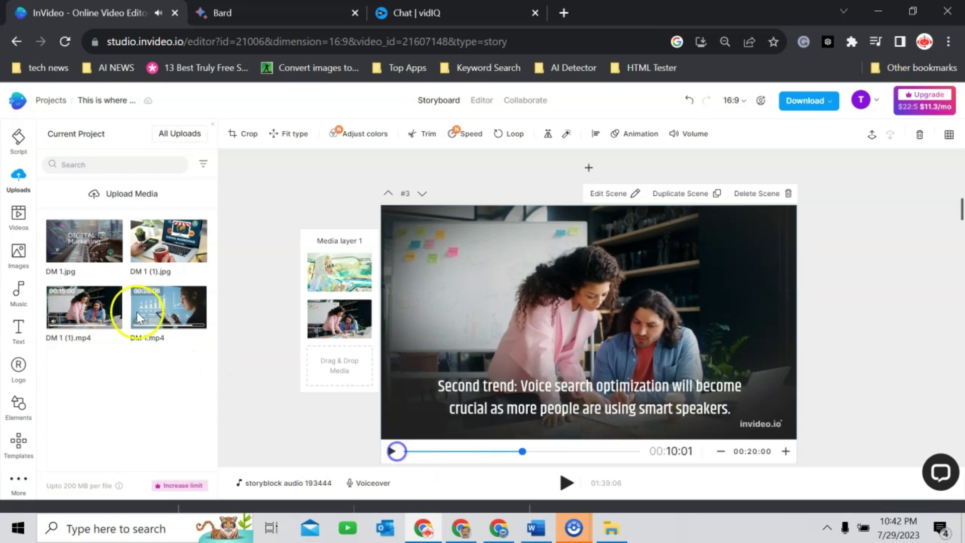
Preview Playful mood tracks and set Sunrise (No Melodie Edit) as background music, confirming replacement
{"action": "left_click", "coordinate": [18, 296]}
{"action": "left_click", "coordinate": [77, 257]}
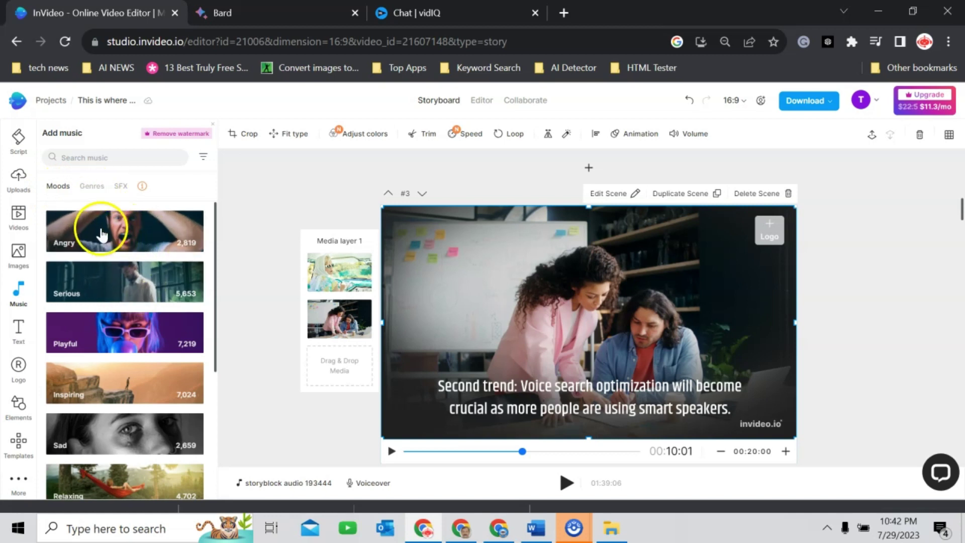
{"action": "left_click", "coordinate": [84, 339]}
{"action": "left_click", "coordinate": [56, 211]}
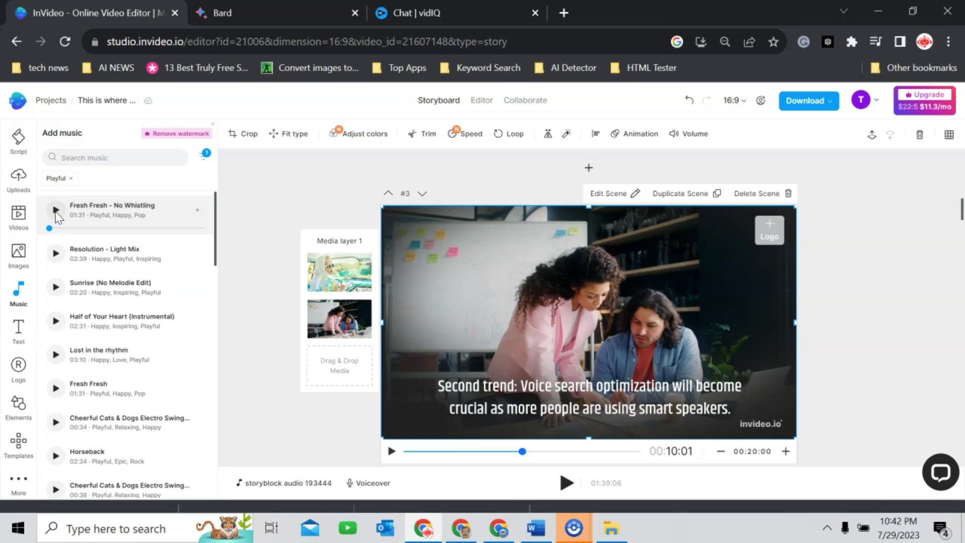
{"action": "left_click", "coordinate": [54, 253]}
{"action": "left_click", "coordinate": [55, 289]}
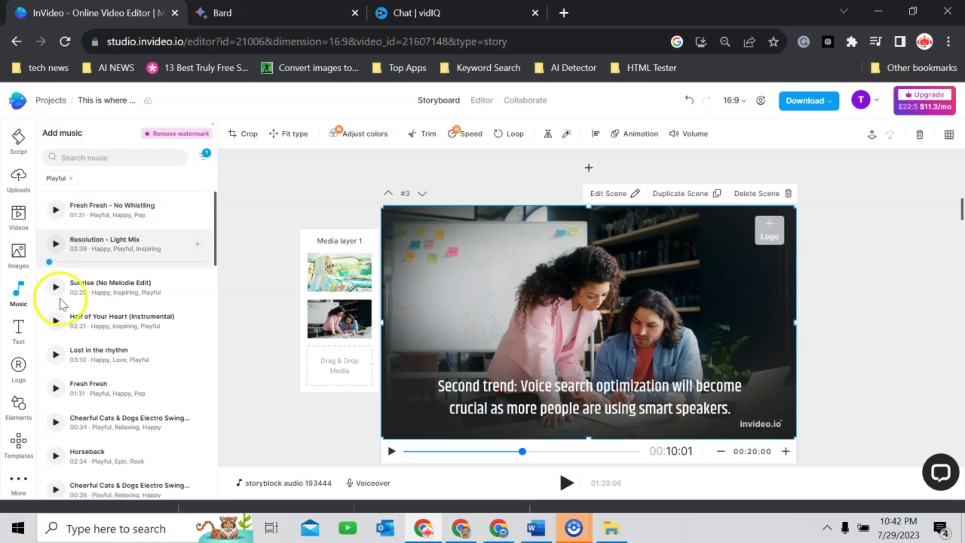
{"action": "left_click", "coordinate": [197, 278]}
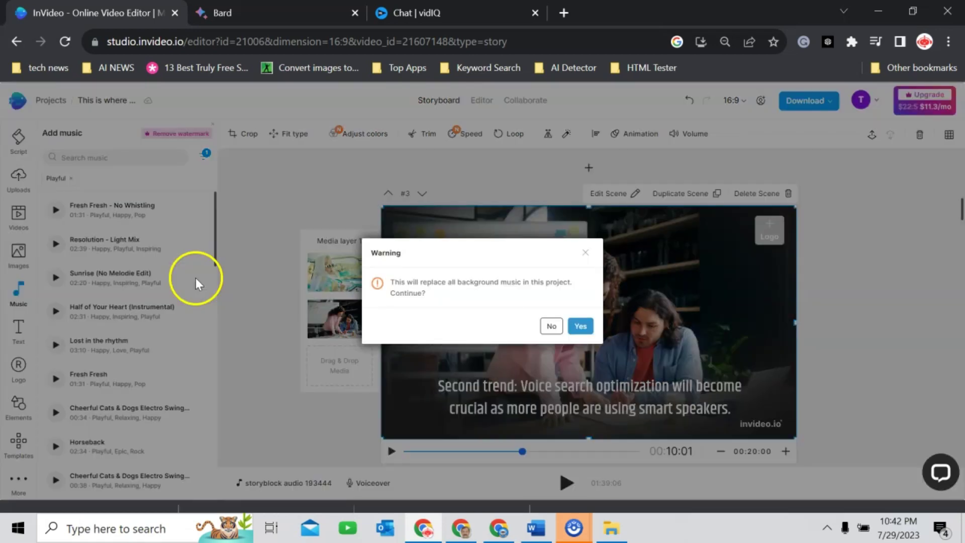
{"action": "left_click", "coordinate": [580, 326]}
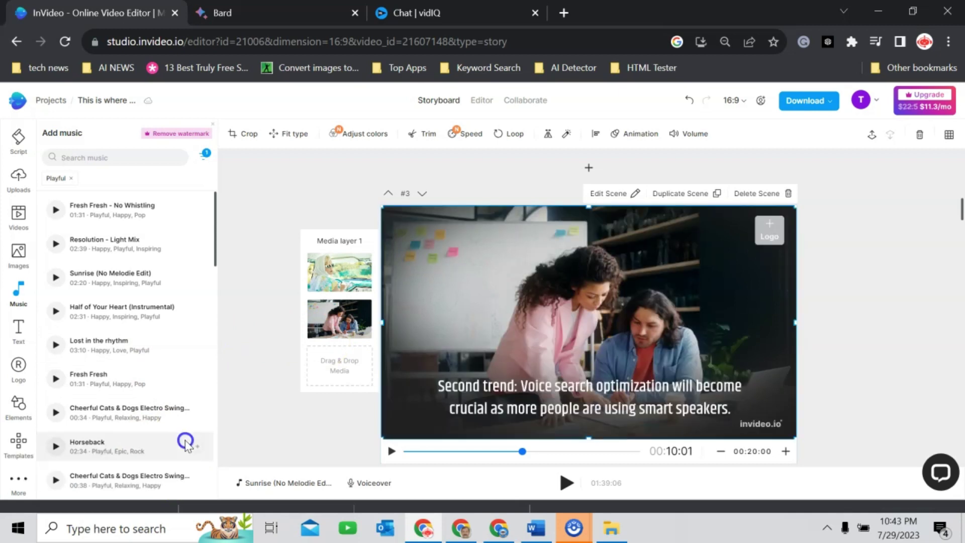
{"action": "left_click", "coordinate": [615, 194]}
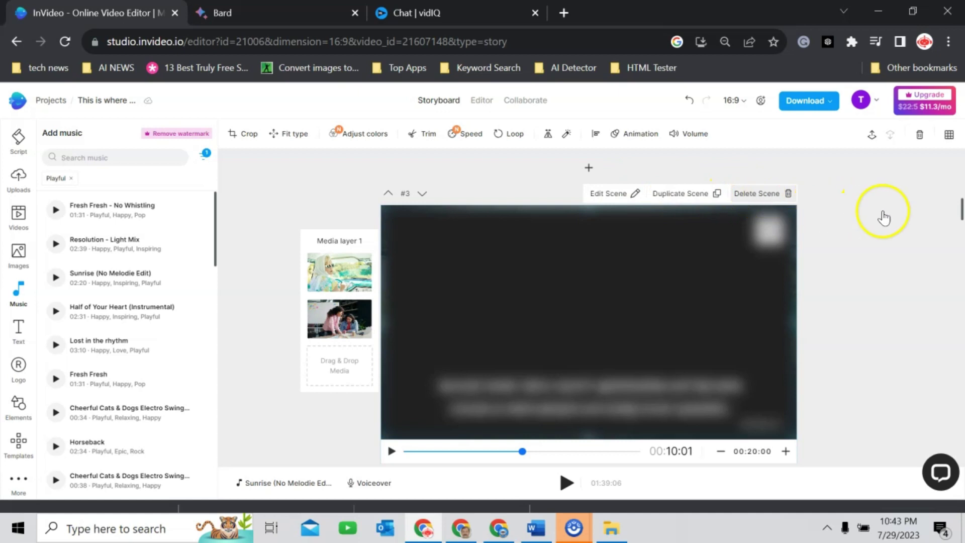
{"action": "left_click", "coordinate": [543, 286]}
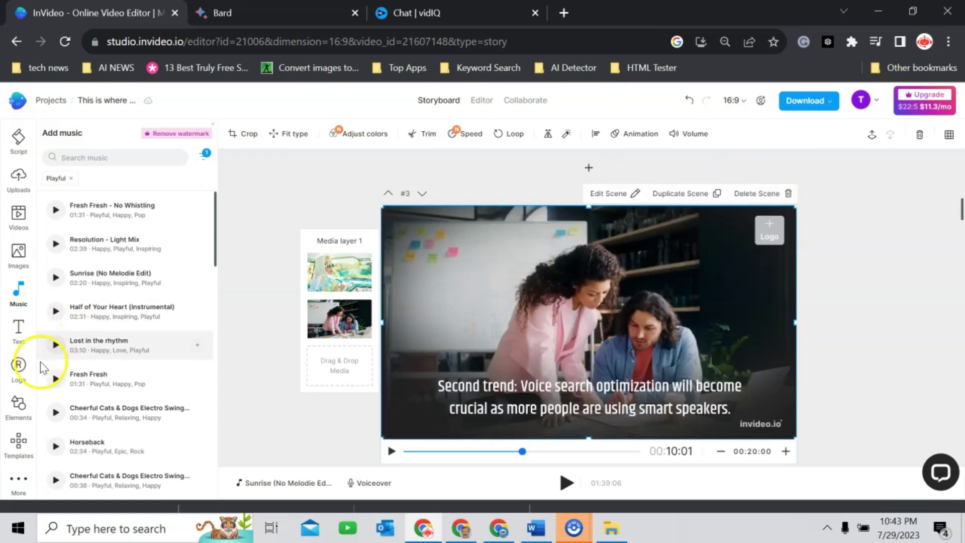
Start an automated text-to-speech voiceover using US English and the John voice
{"action": "left_click", "coordinate": [377, 485]}
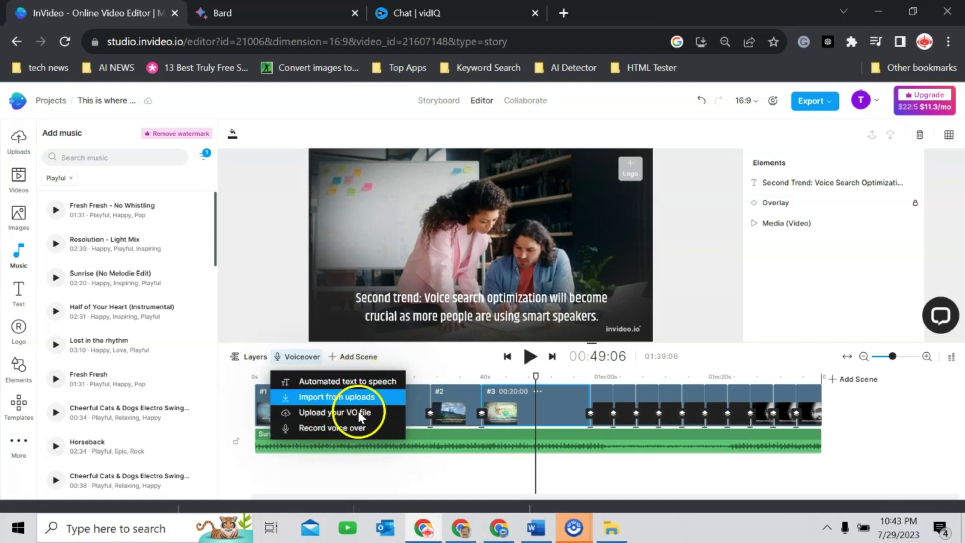
{"action": "left_click", "coordinate": [357, 383]}
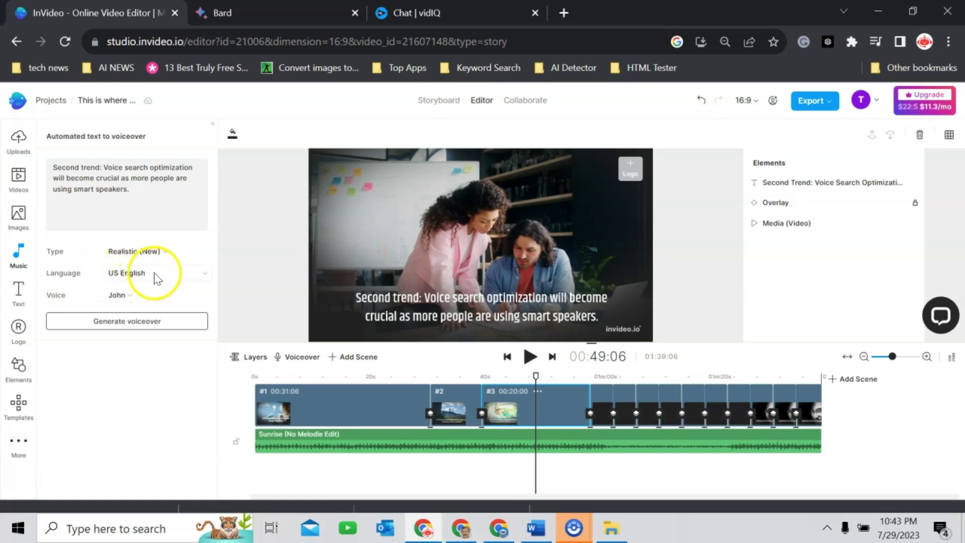
{"action": "left_click", "coordinate": [151, 275]}
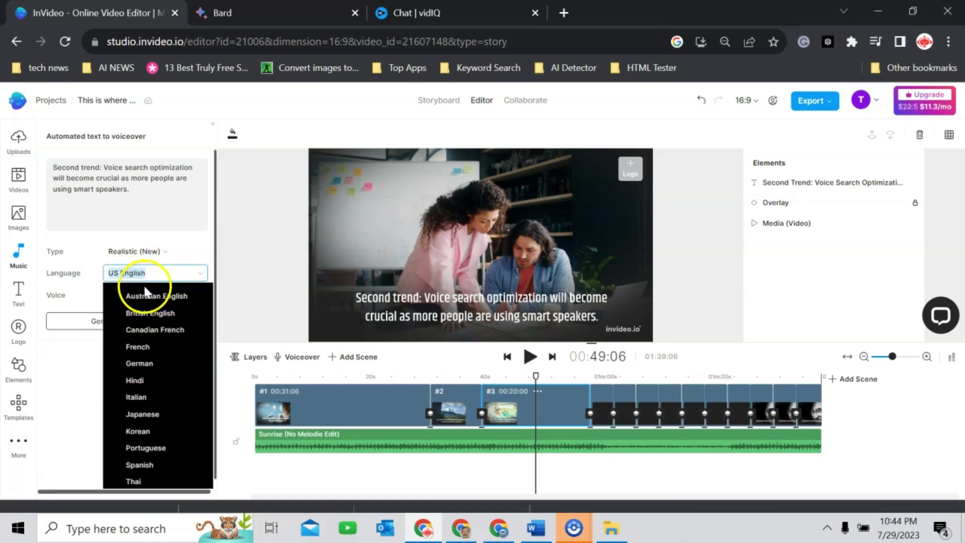
{"action": "left_click", "coordinate": [77, 354]}
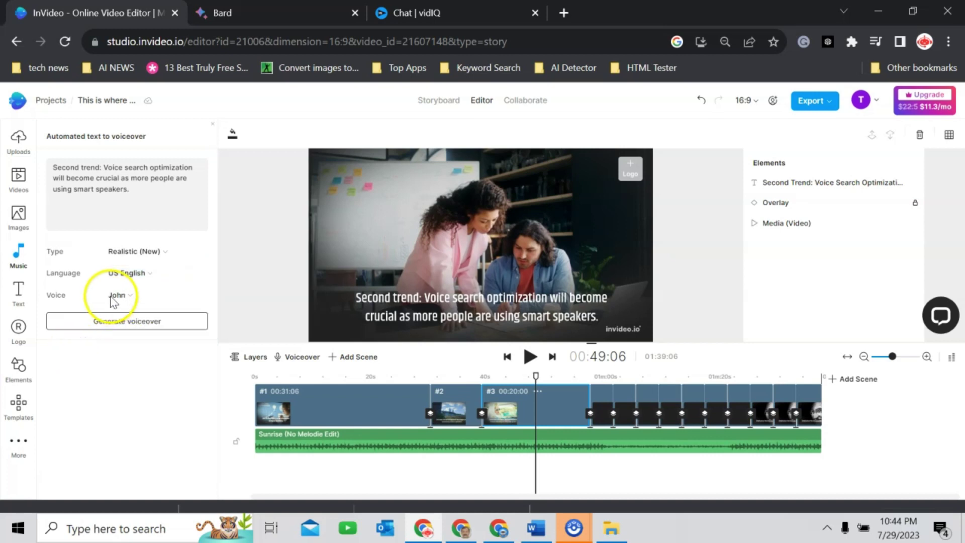
{"action": "left_click", "coordinate": [125, 299]}
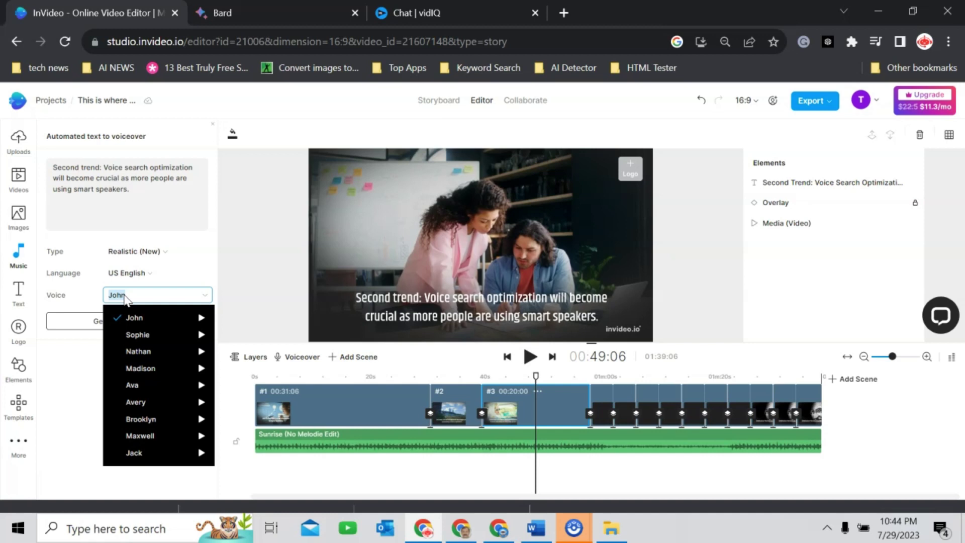
{"action": "left_click", "coordinate": [126, 296]}
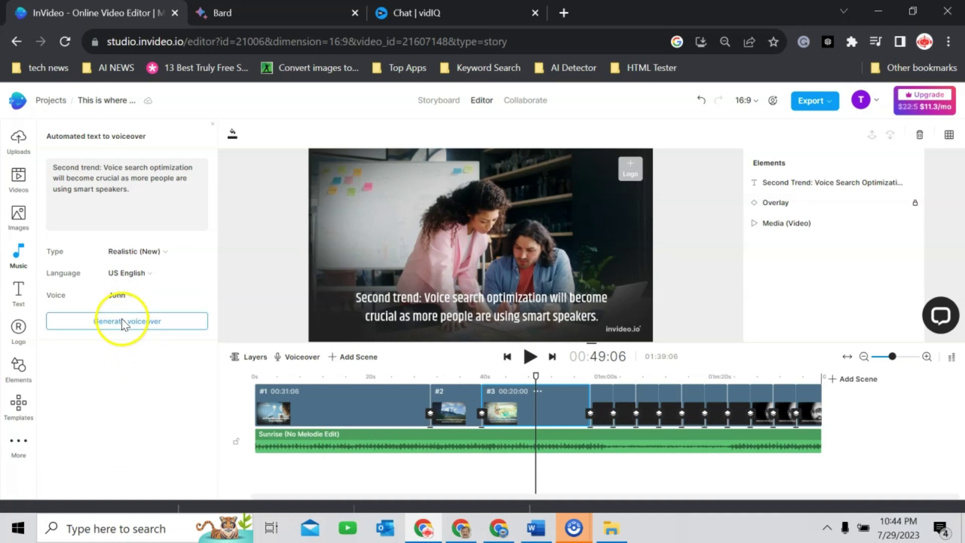
Generate and preview the voiceover, then add it to all scenes
{"action": "left_click", "coordinate": [122, 321]}
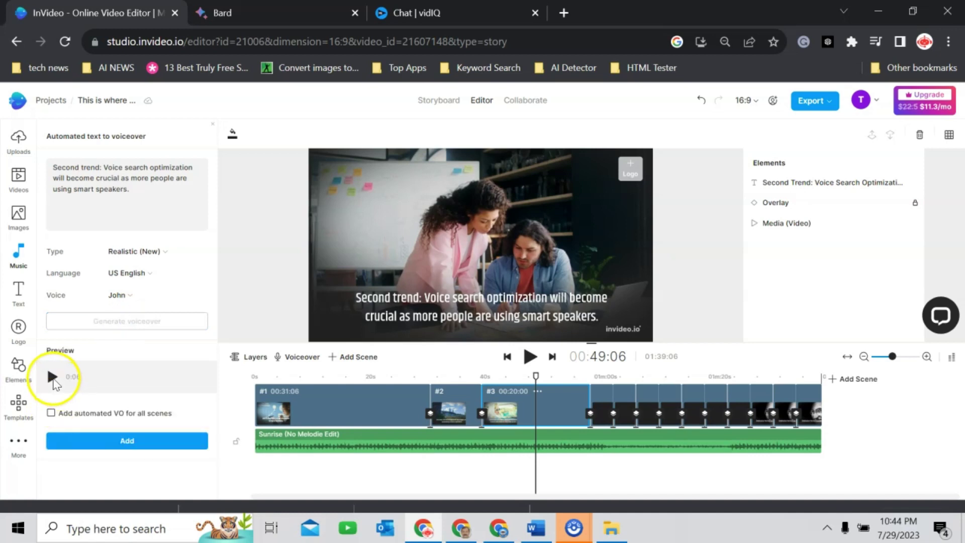
{"action": "left_click", "coordinate": [52, 379]}
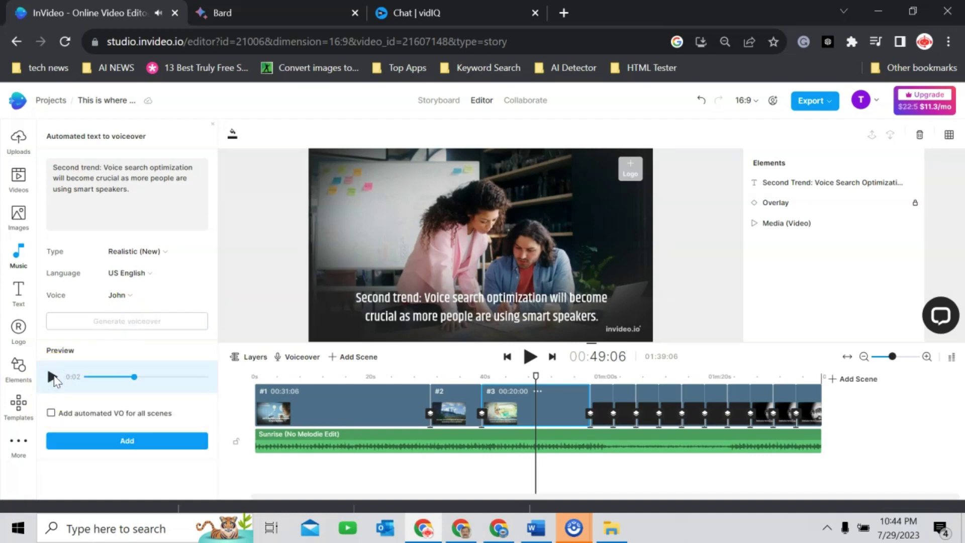
{"action": "left_click", "coordinate": [52, 413]}
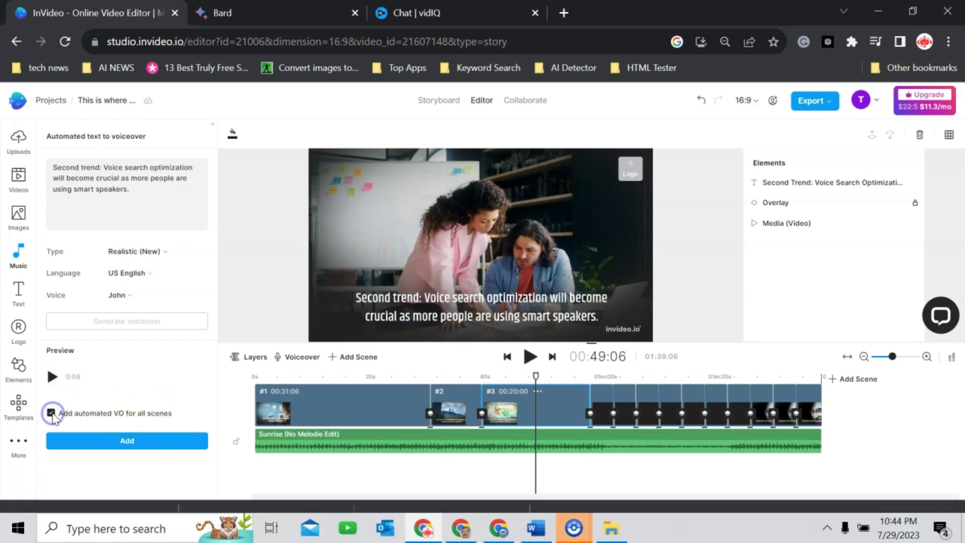
{"action": "left_click", "coordinate": [124, 443]}
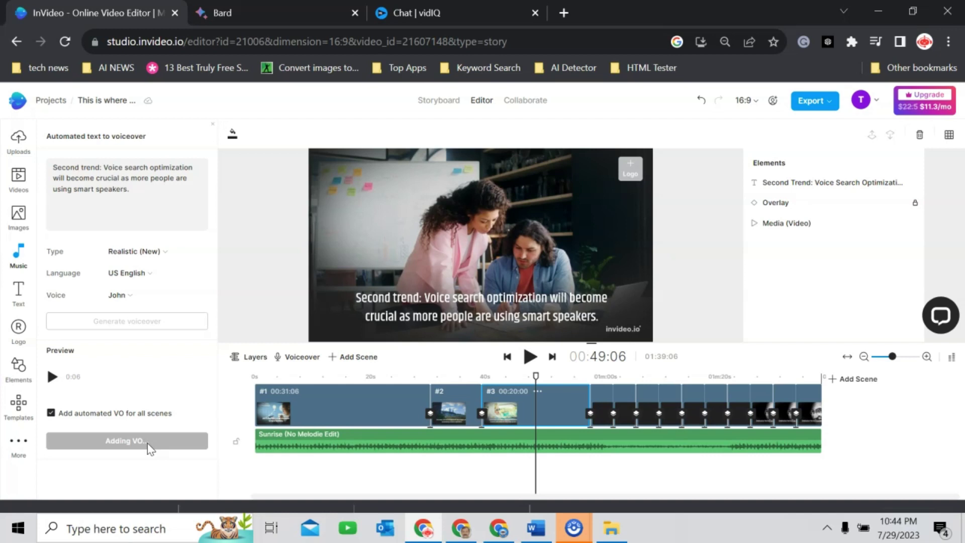
{"action": "left_click", "coordinate": [384, 448]}
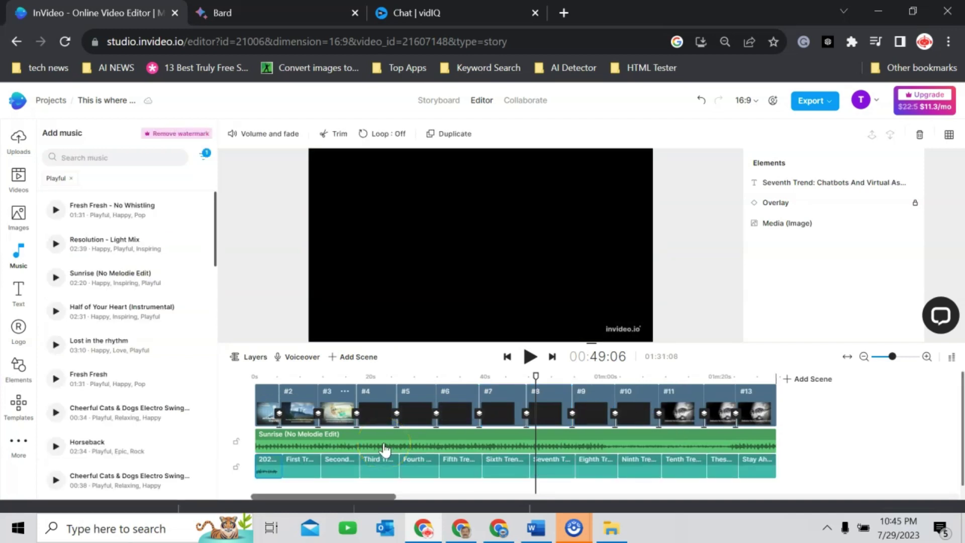
Apply the EduBot logo to all scenes and bring up the export quality choices
{"action": "left_click", "coordinate": [437, 397]}
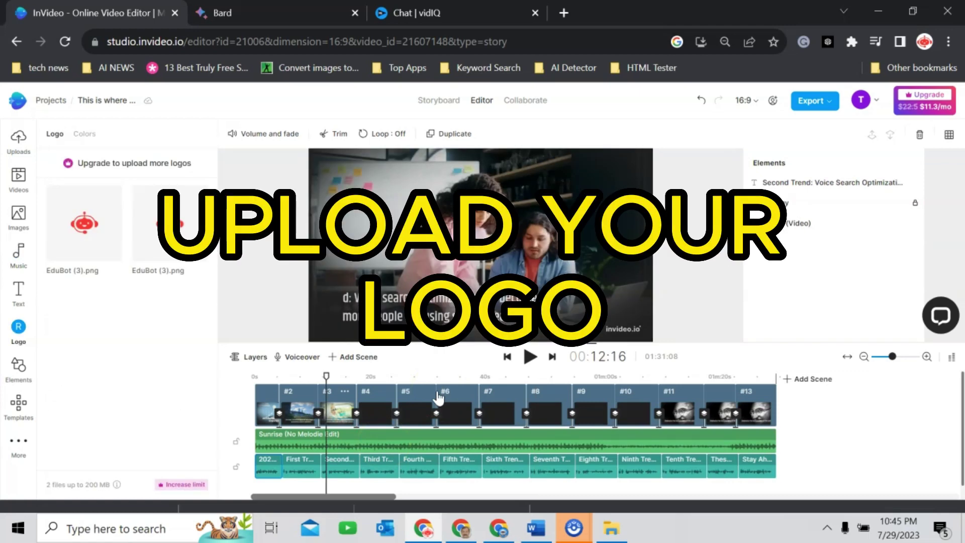
{"action": "left_click", "coordinate": [84, 224]}
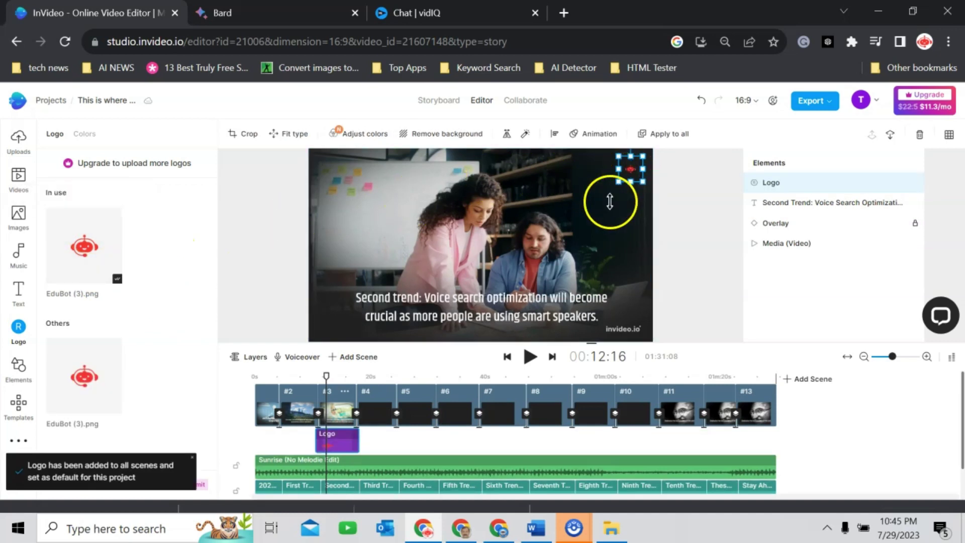
{"action": "left_click", "coordinate": [338, 373]}
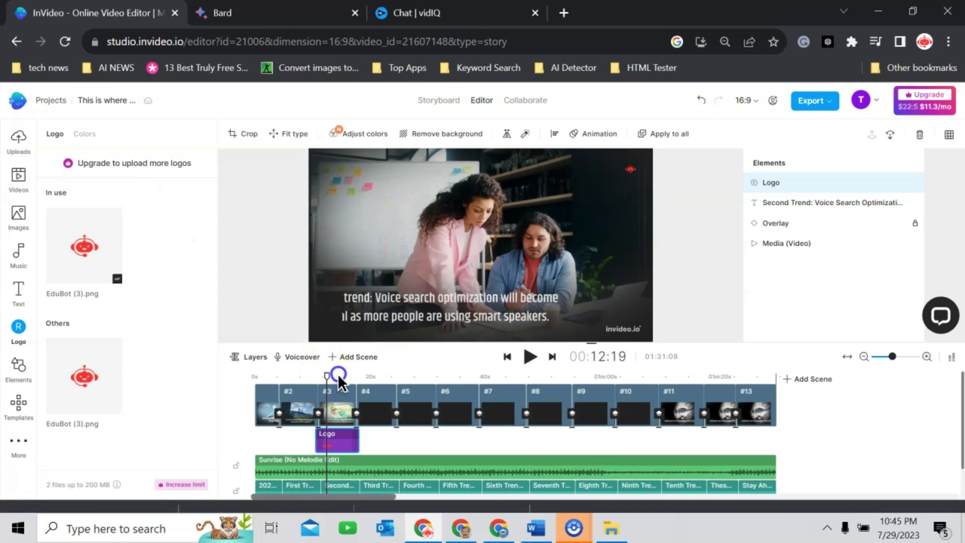
{"action": "mouse_move", "coordinate": [338, 374]}
{"action": "left_mouse_down"}
{"action": "mouse_move", "coordinate": [474, 381]}
{"action": "mouse_move", "coordinate": [264, 387]}
{"action": "left_mouse_up"}
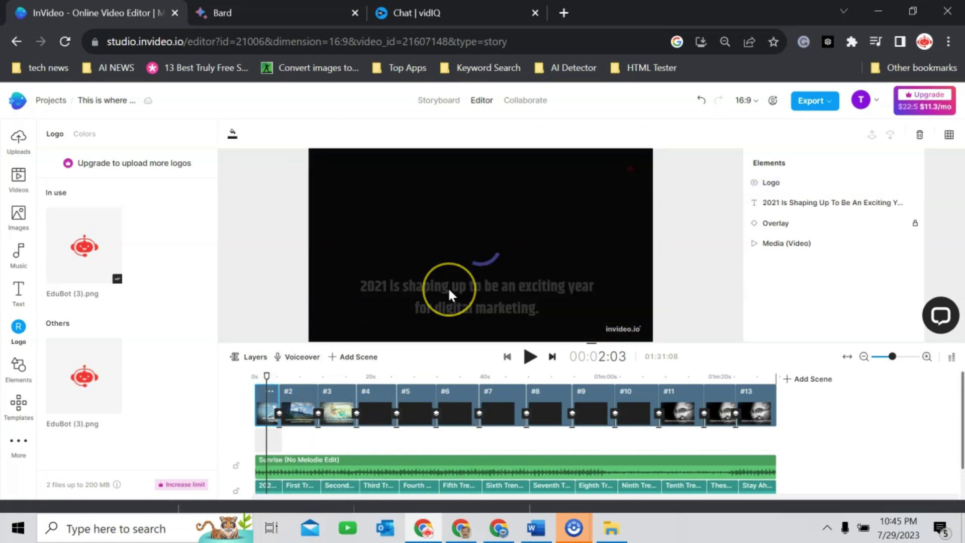
{"action": "left_click", "coordinate": [813, 101]}
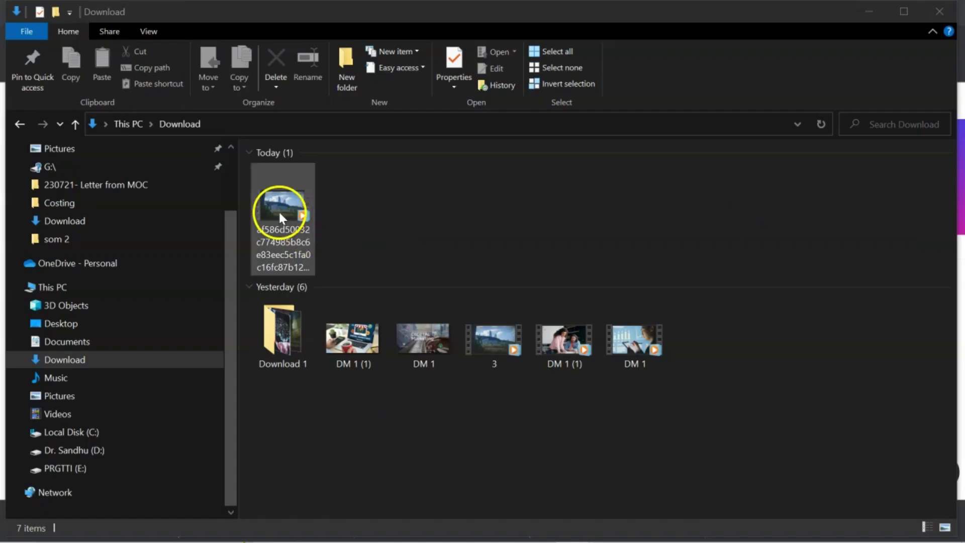
Play the exported video listed under Today in the Download folder
{"action": "double_click", "coordinate": [279, 213]}
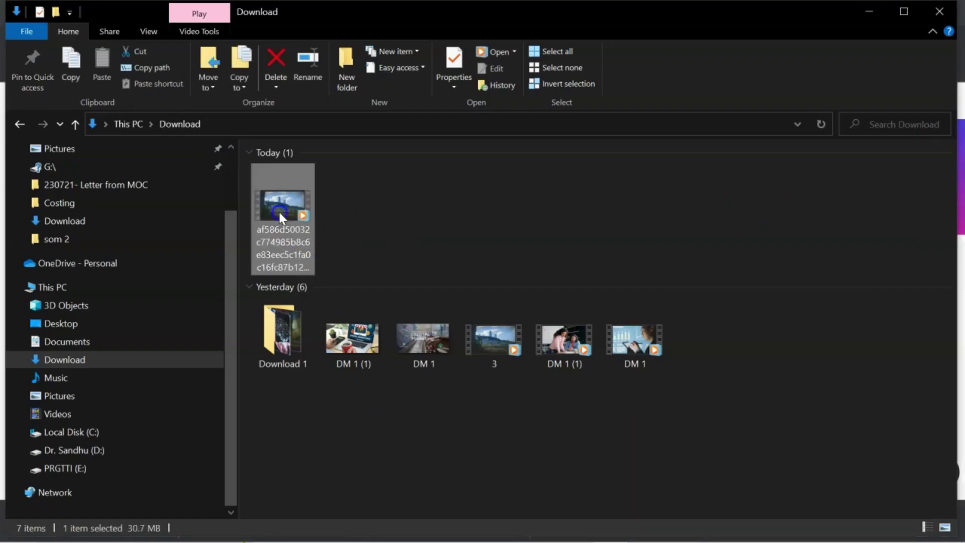